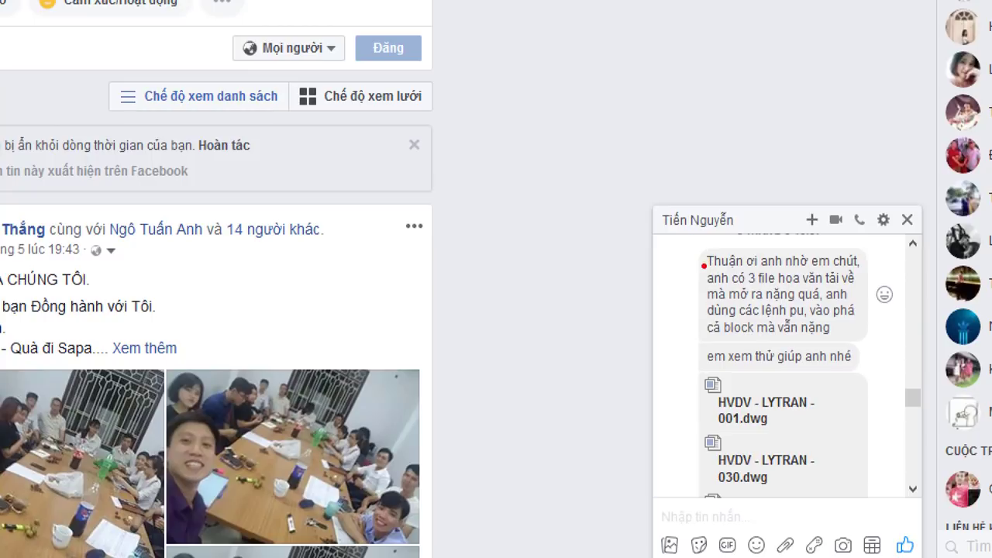
Underline the help request, the three-file mention and the commands already tried in the message.
left_click_drag(766, 268, 838, 268)
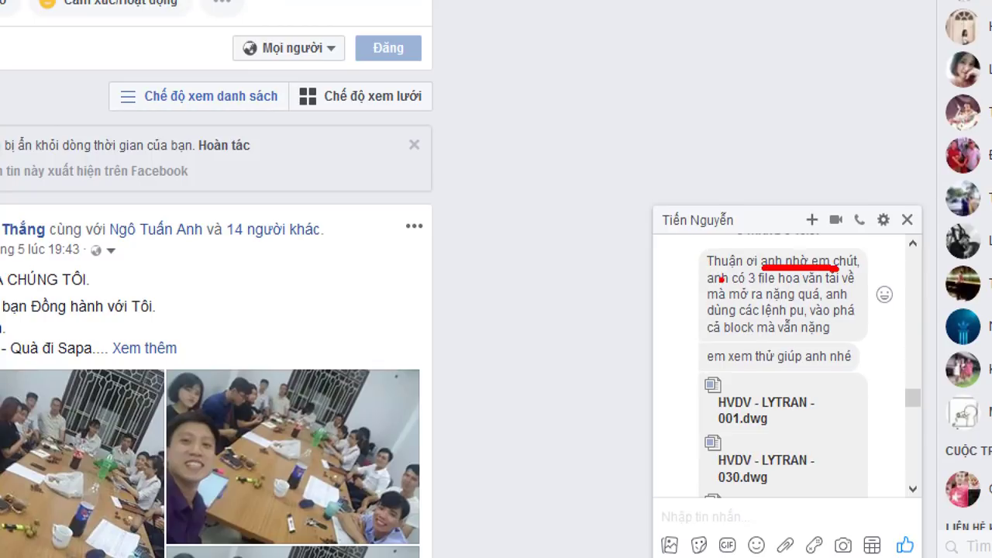
left_click_drag(716, 285, 773, 287)
mouse_move(714, 316)
left_mouse_down()
mouse_move(765, 318)
mouse_move(779, 335)
left_mouse_up()
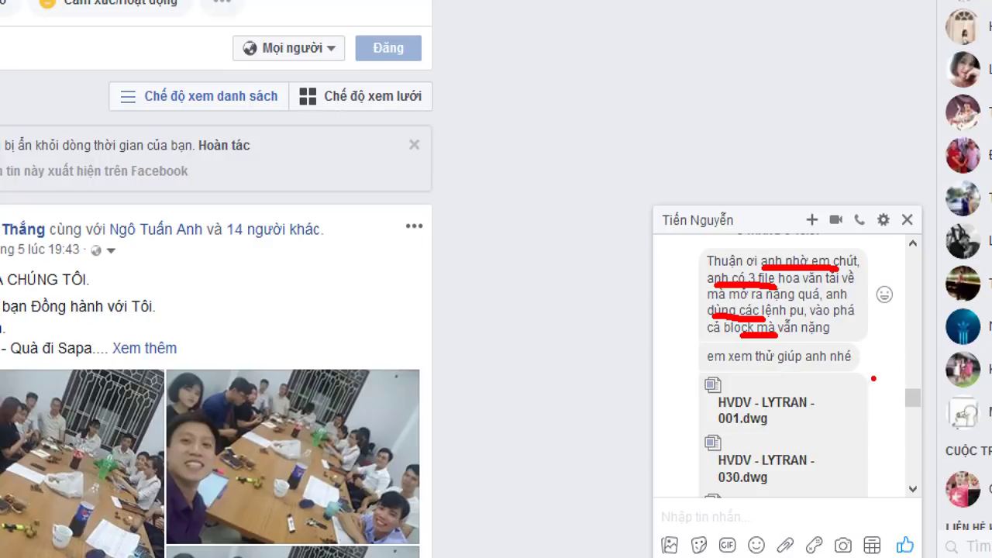
left_click_drag(883, 440, 878, 399)
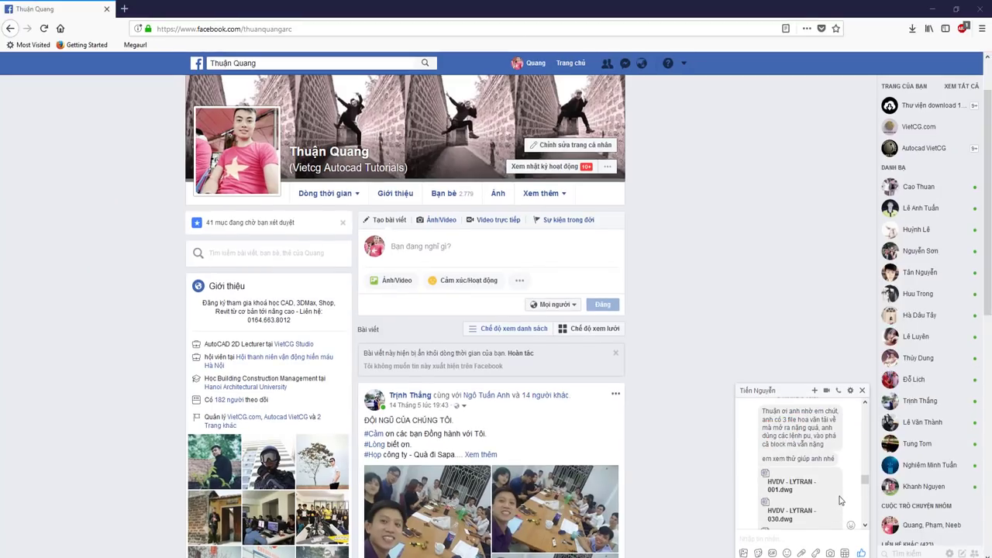
scroll(805, 465, "down", 2)
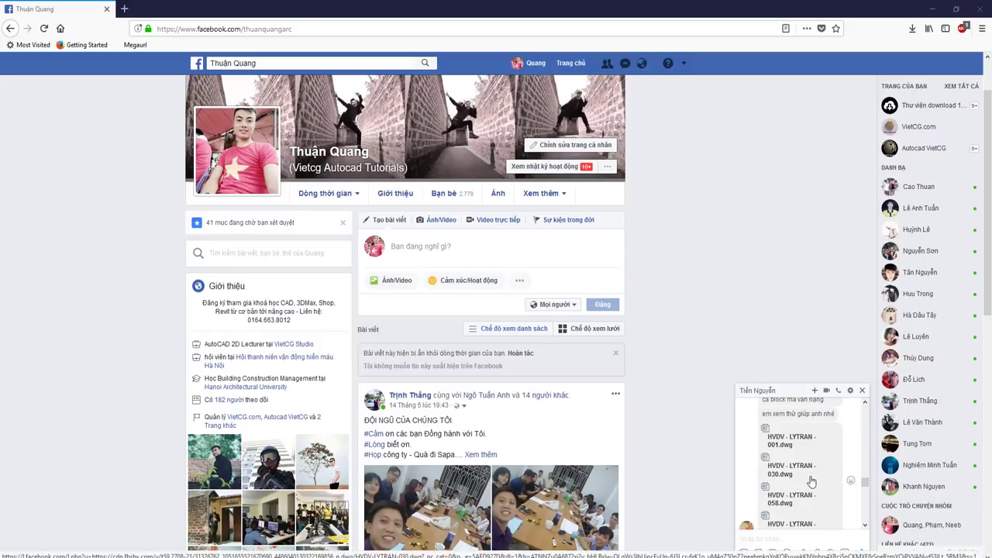
scroll(809, 476, "down", 2)
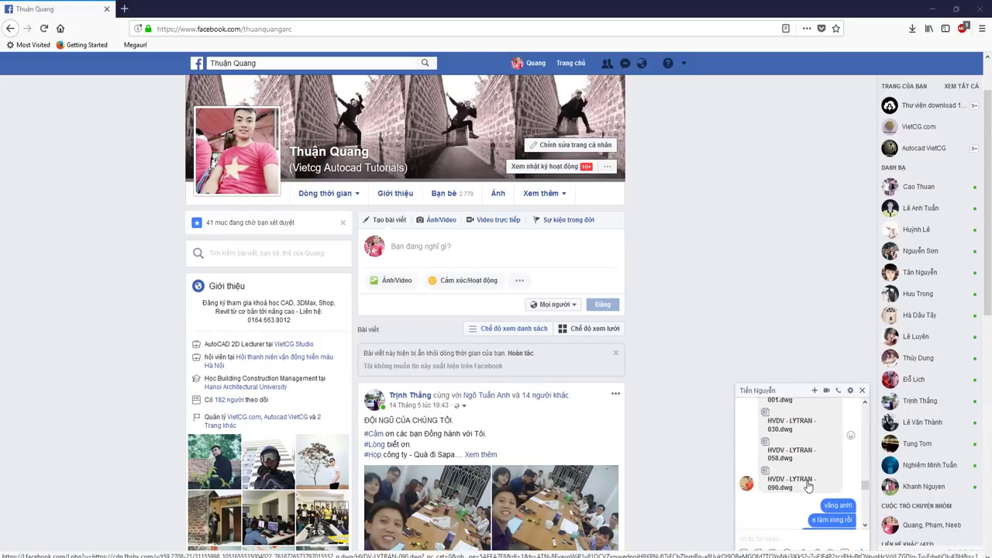
scroll(808, 484, "up", 2)
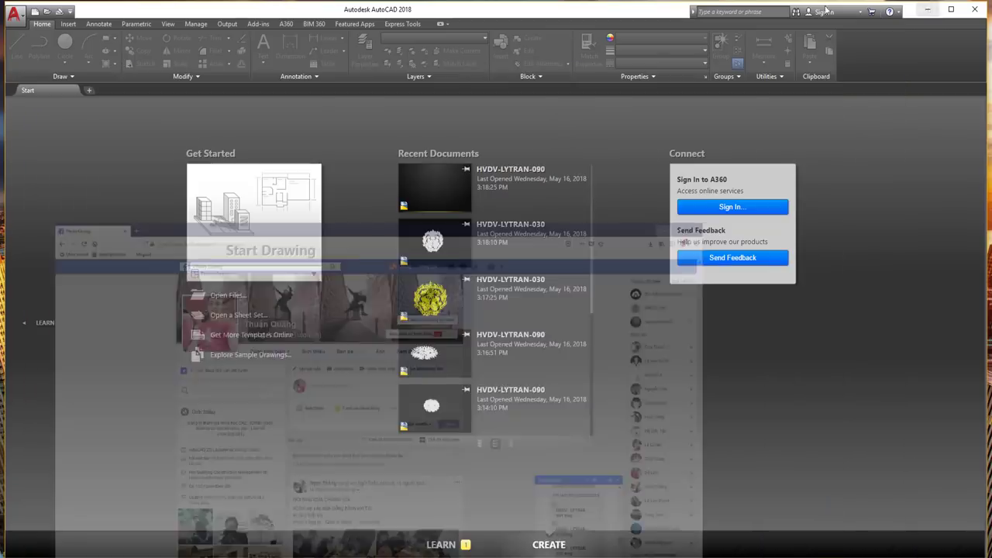
Open HVDV-LYTRAN-001.dwg from A Tien - Cad\1- Before in AutoCAD.
left_click(932, 9)
left_click(929, 9)
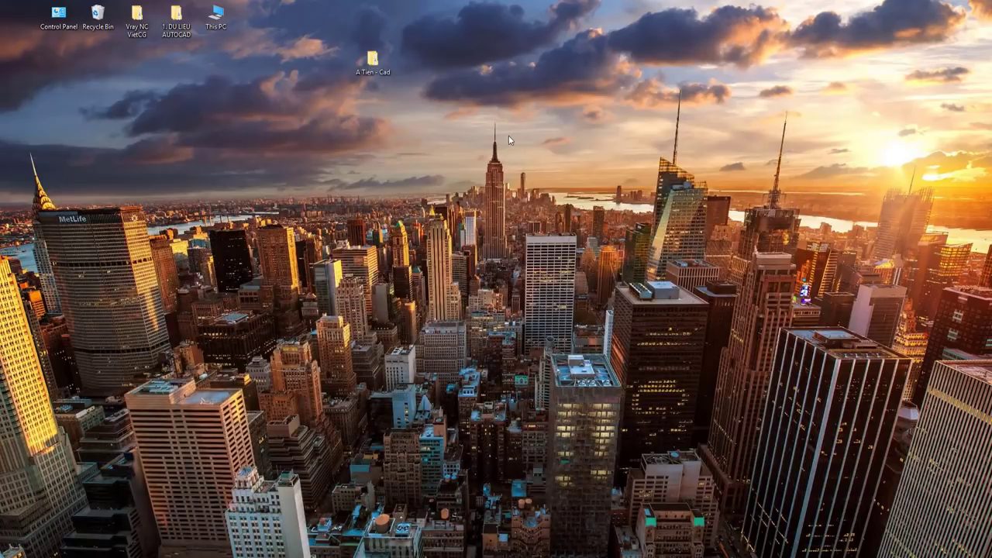
double_click(372, 56)
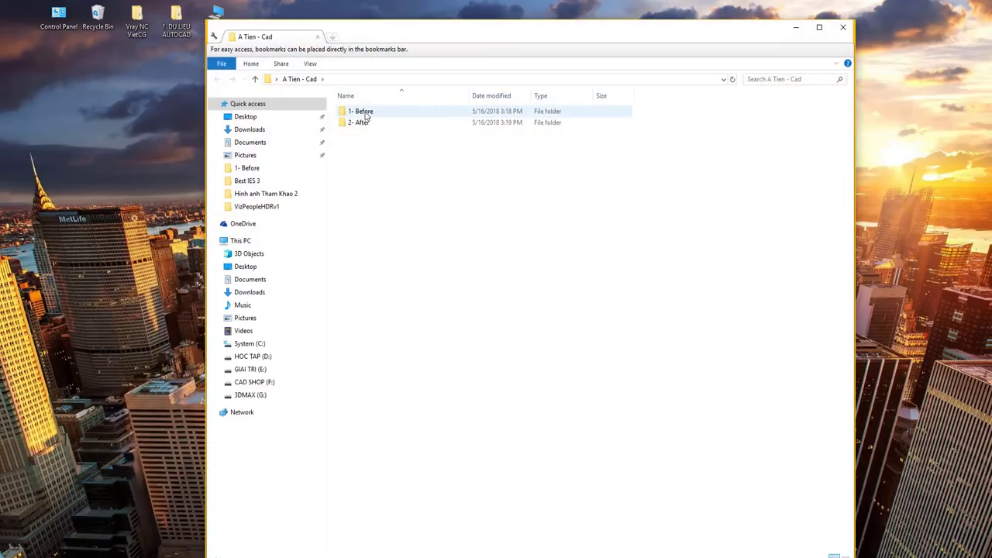
double_click(360, 112)
left_click(365, 112)
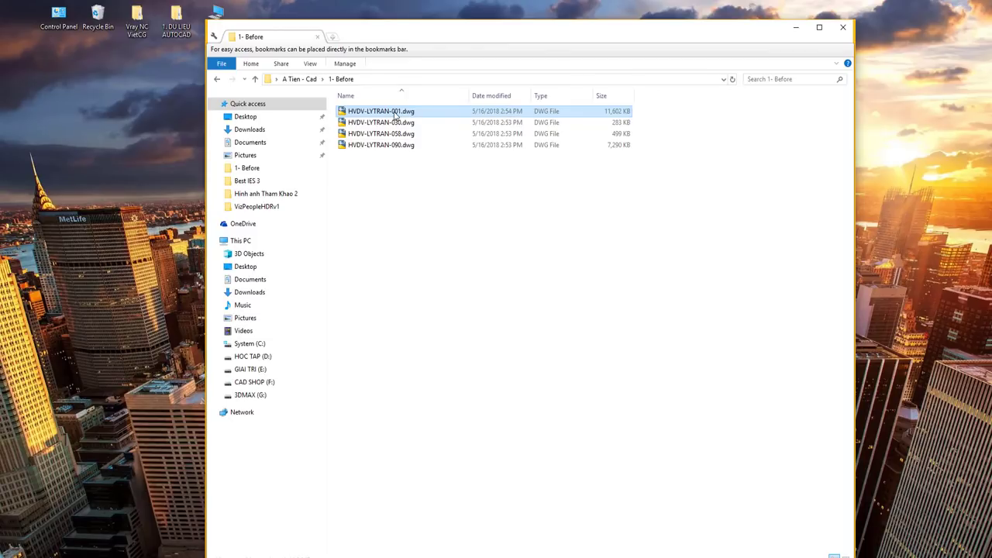
right_click(439, 111)
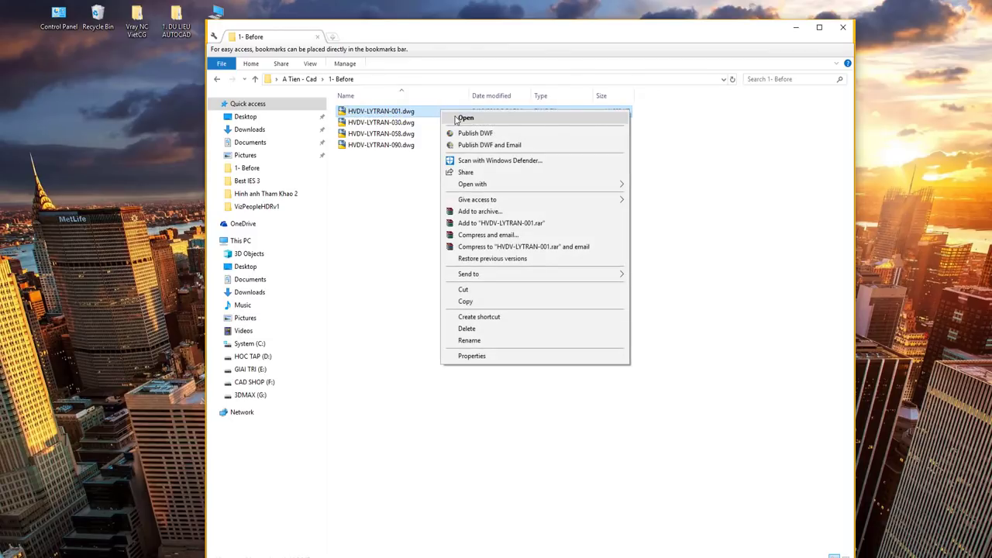
left_click(455, 118)
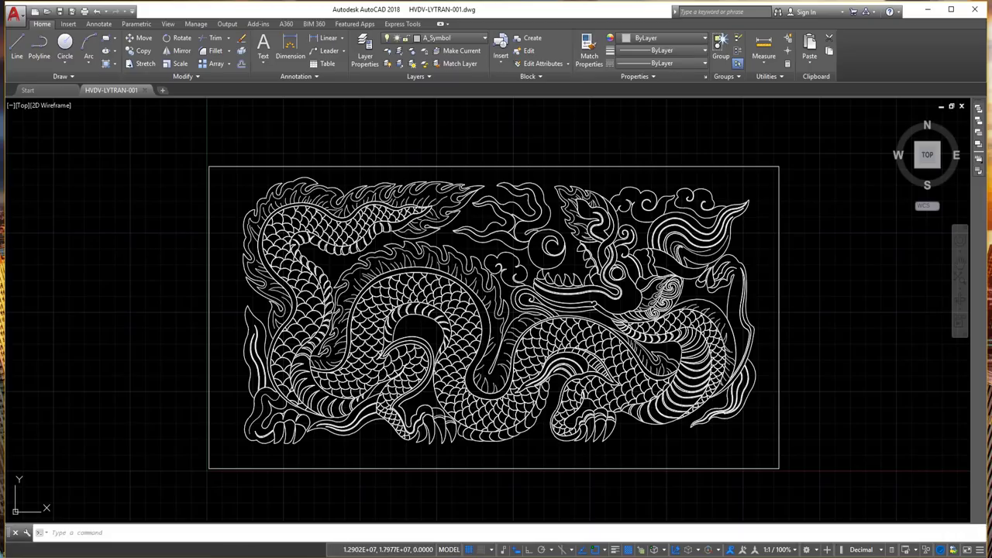
Open HVDV-LYTRAN-090.dwg from the 1- Before folder as a second drawing.
key("alt+Tab")
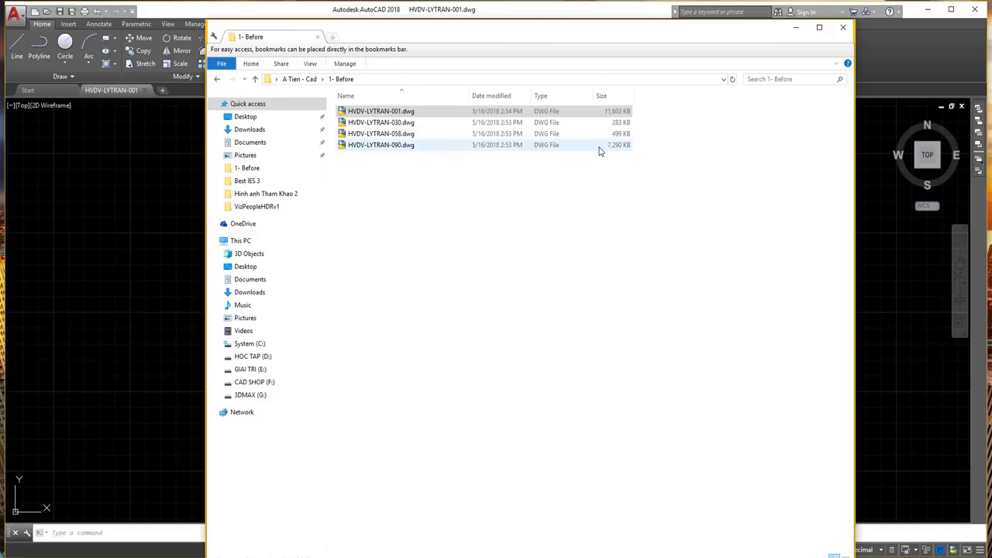
double_click(599, 146)
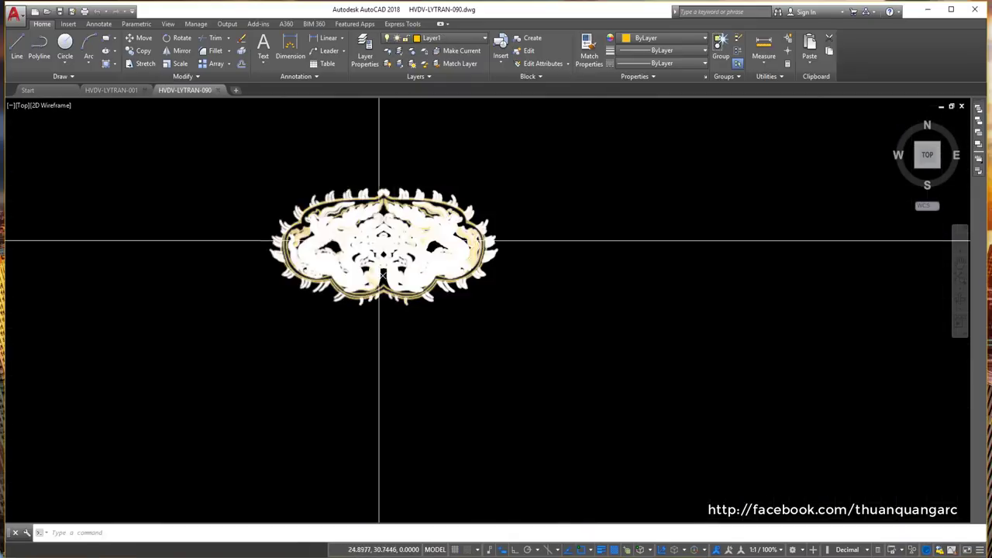
scroll(383, 233, "up", 3)
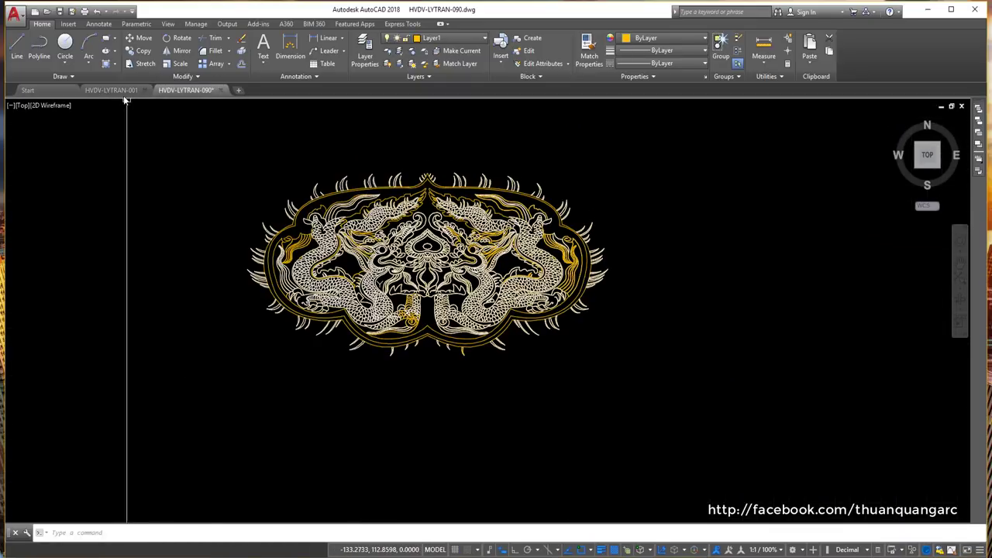
Zoom and pan over the 001 dragon drawing, then return to File Explorer.
left_click(120, 90)
scroll(434, 207, "down", 5)
scroll(444, 185, "up", 3)
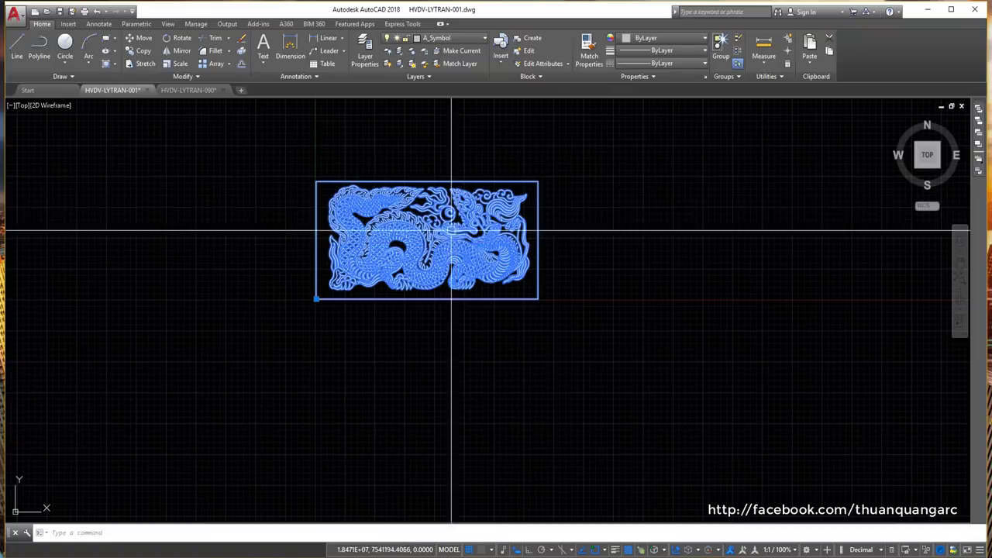
scroll(551, 248, "down", 5)
scroll(547, 233, "up", 4)
scroll(464, 282, "up", 2)
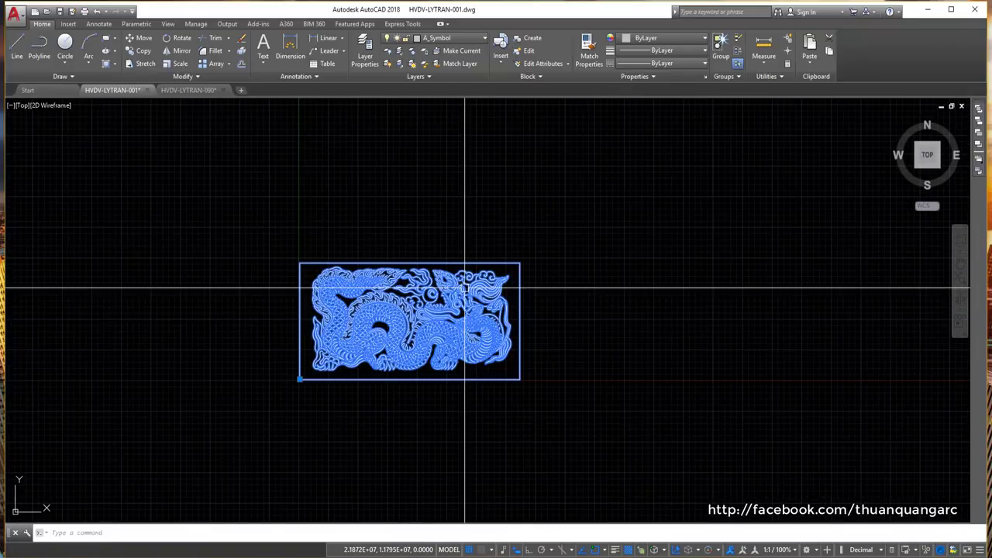
scroll(470, 260, "down", 4)
scroll(470, 259, "up", 2)
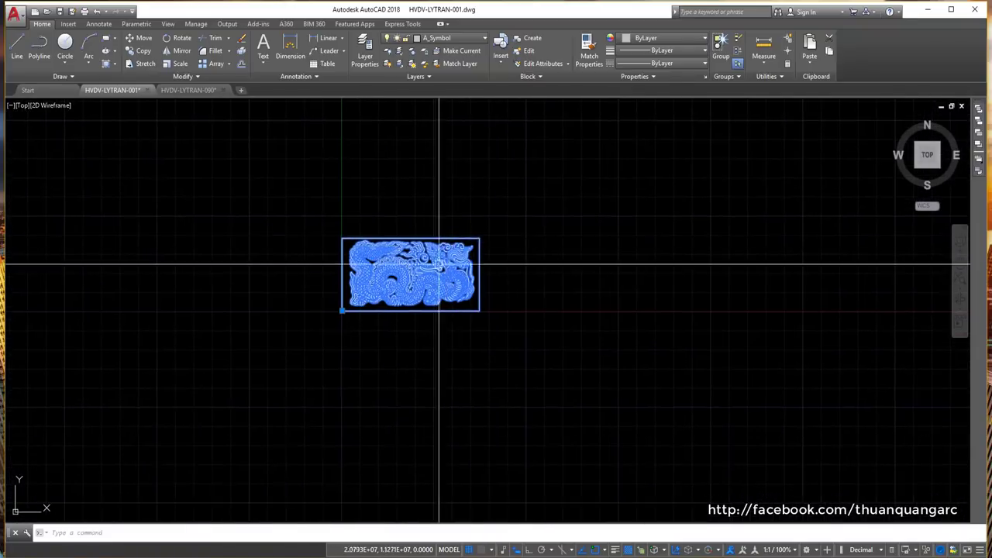
scroll(436, 268, "up", 2)
middle_click_drag(505, 218, 478, 221)
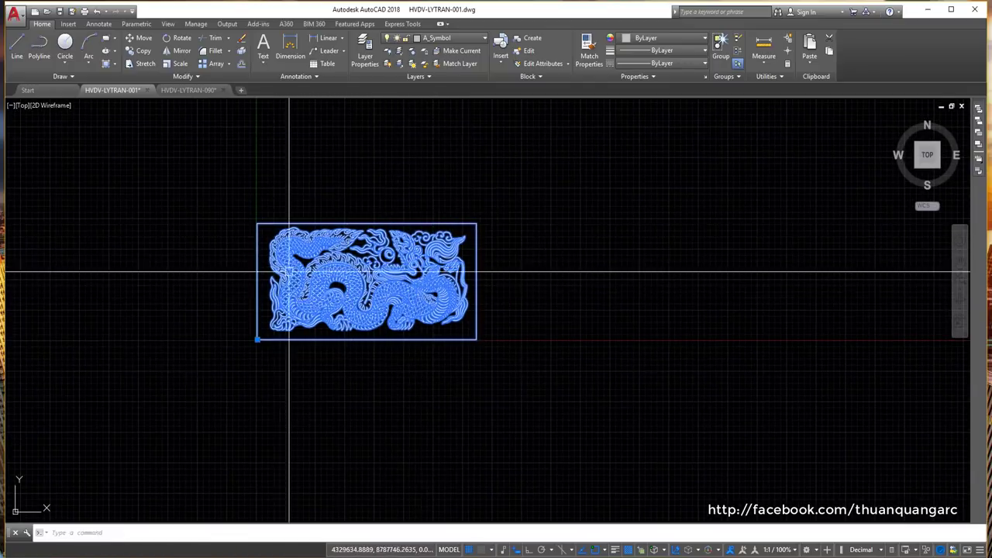
scroll(309, 272, "up", 3)
scroll(310, 273, "down", 2)
key("Escape")
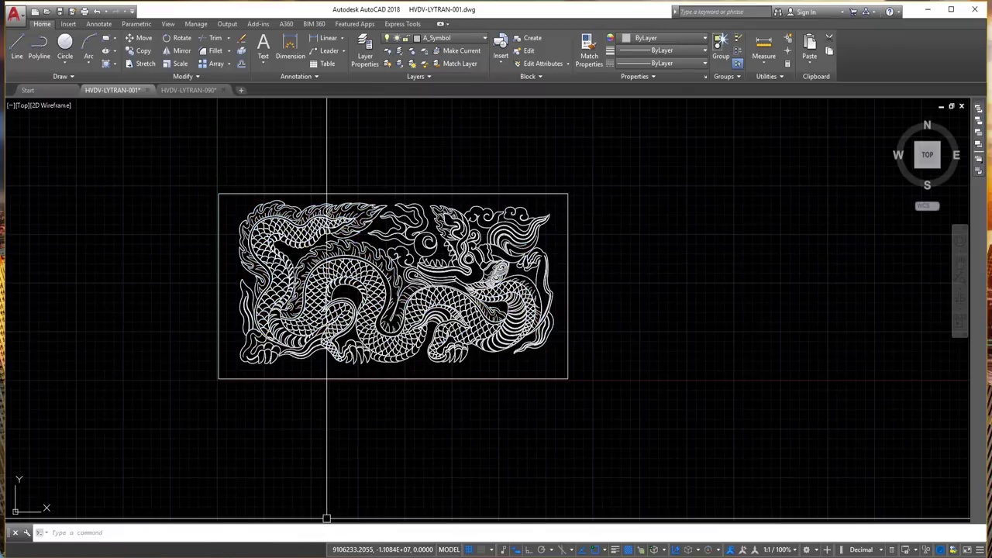
key("alt+Tab")
Go to the 2- After folder and compare sizes: 090 is 1,662 KB, 001 is 593 KB.
left_click(254, 79)
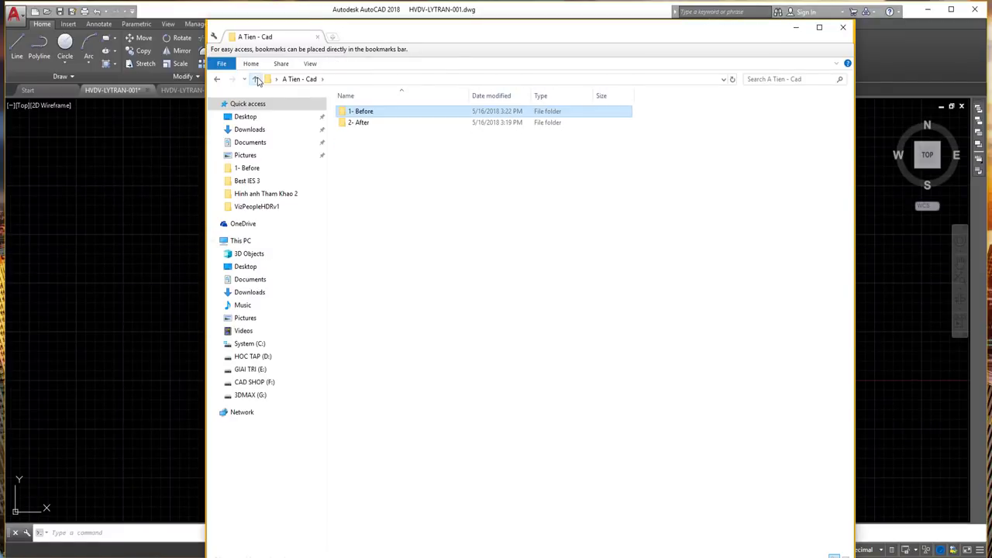
left_click(395, 127)
double_click(395, 126)
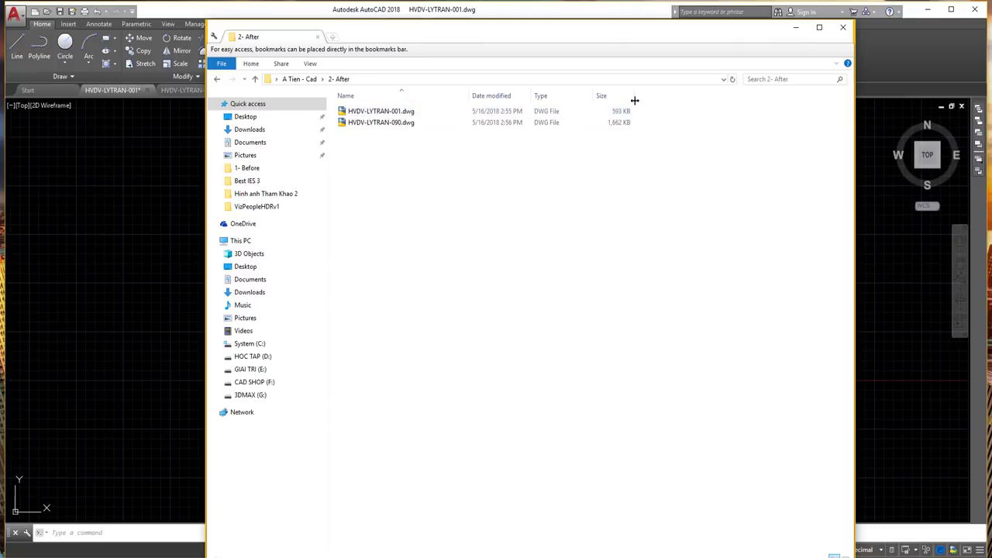
left_click(624, 124)
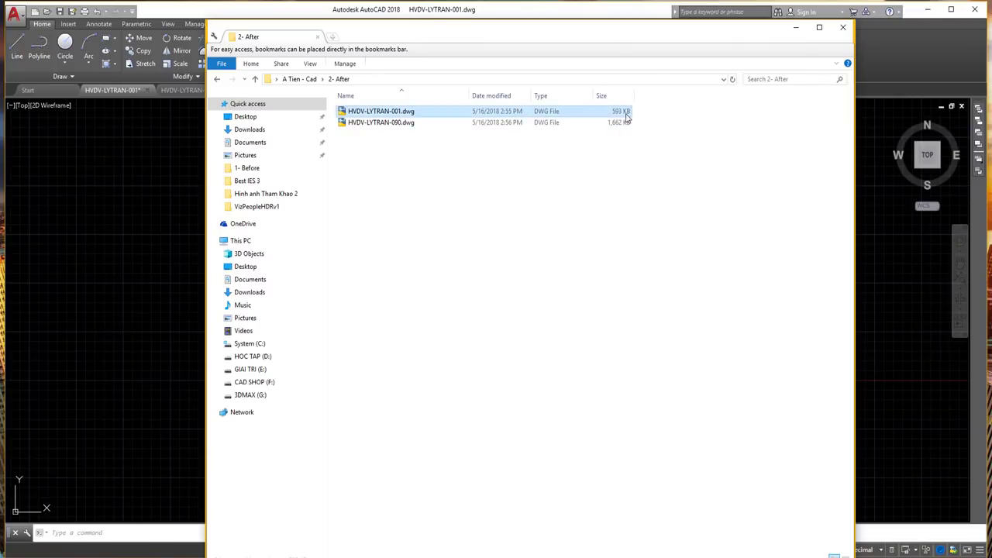
left_click(630, 113)
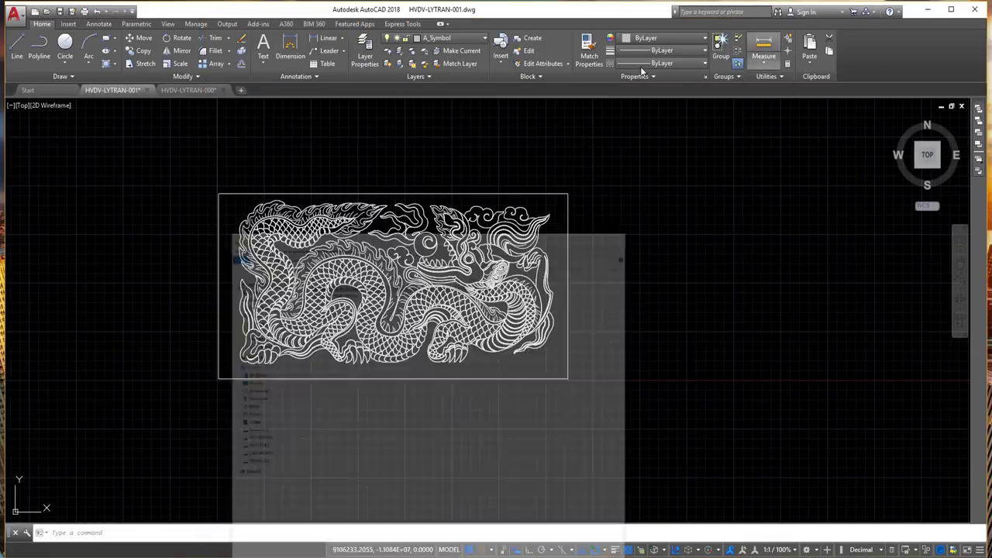
Back in the 001 drawing, select the dragon block and explode it with X.
left_click(795, 27)
scroll(488, 190, "down", 5)
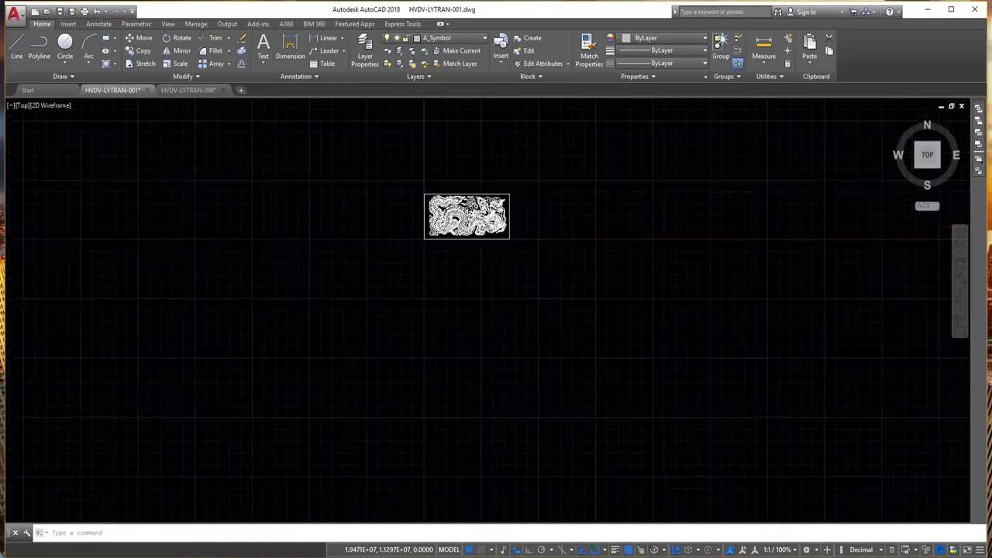
scroll(519, 180, "up", 2)
left_click(425, 217)
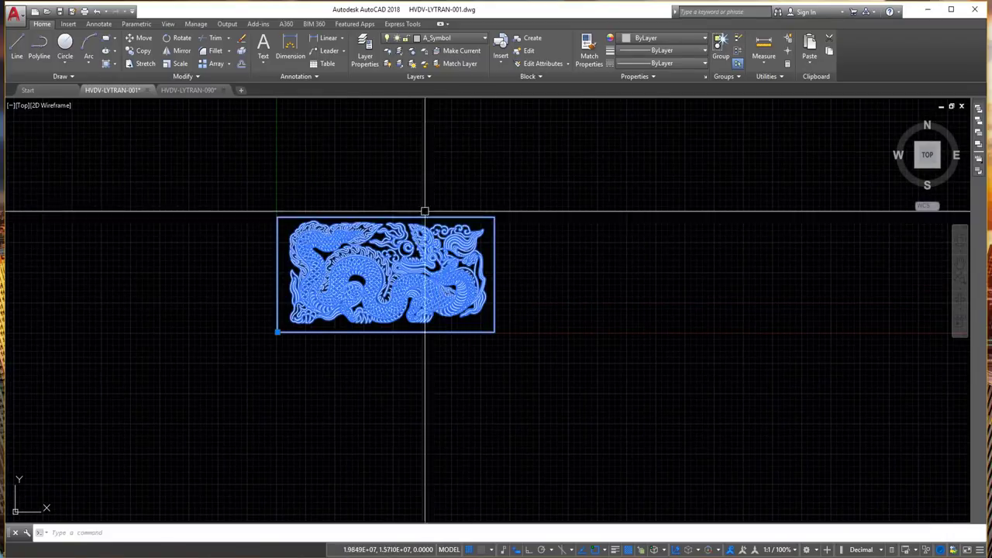
left_click(180, 90)
left_click(136, 90)
left_click(190, 90)
left_click(131, 90)
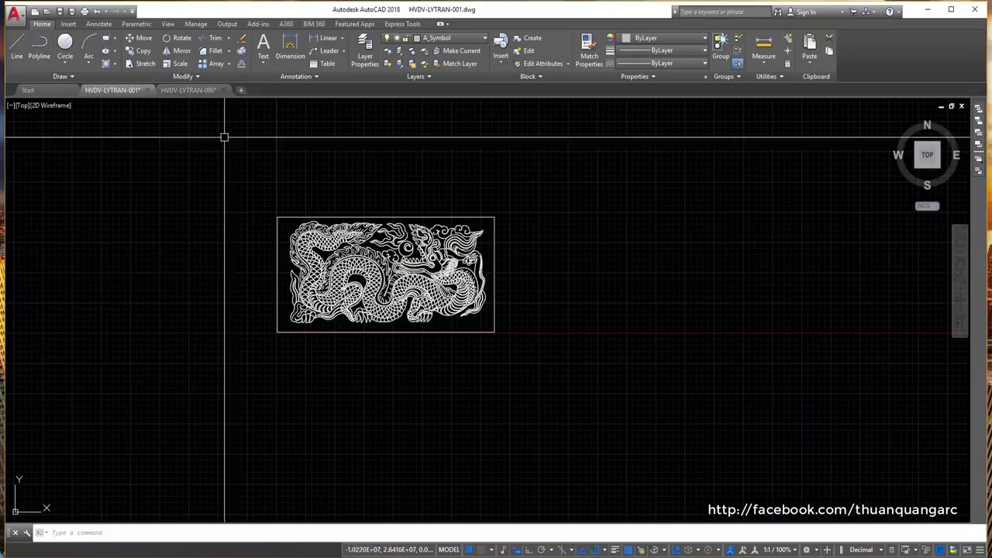
left_click(442, 233)
scroll(421, 240, "up", 2)
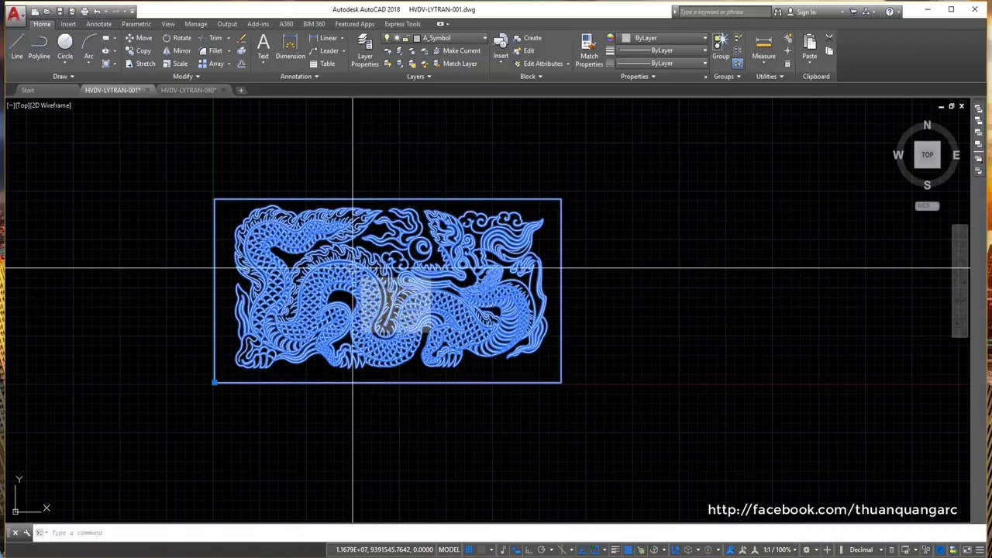
type("x")
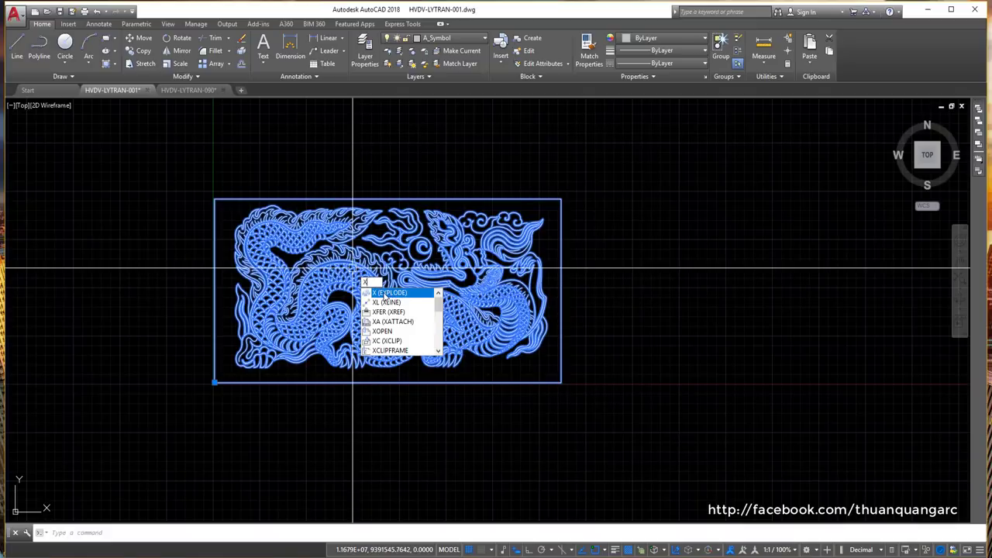
mouse_move(391, 292)
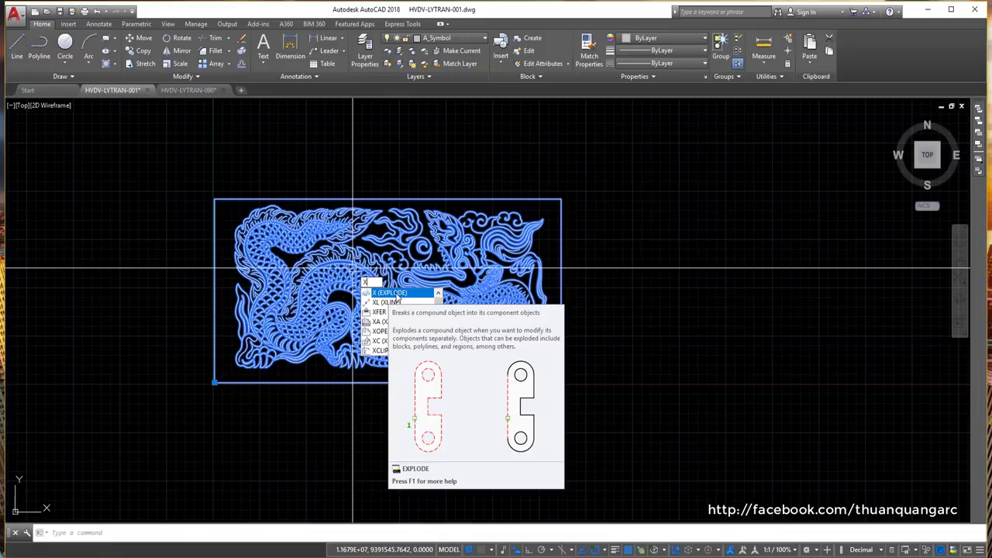
key("Return")
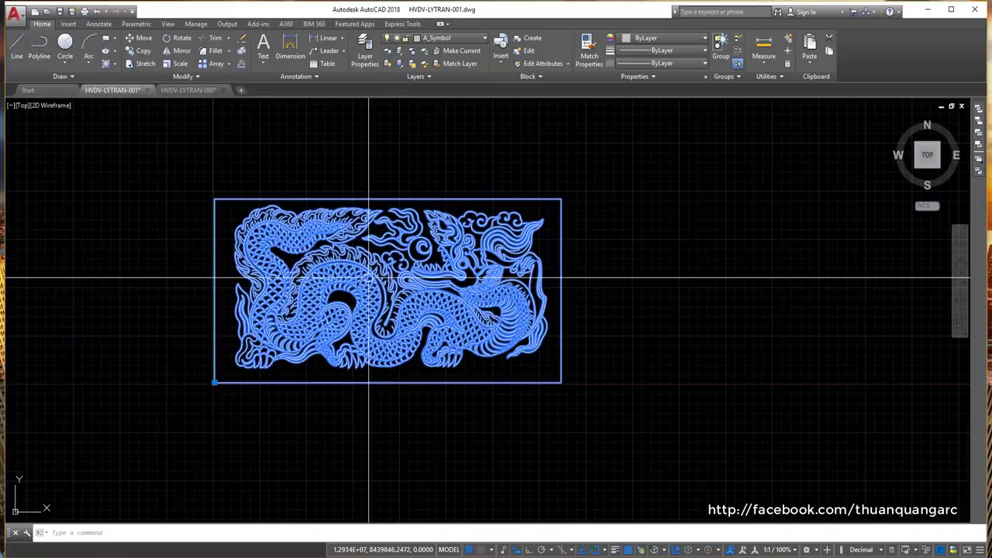
Window-select the dragon, explode it again and accept the draw order alert.
right_click(375, 288)
left_click(383, 299)
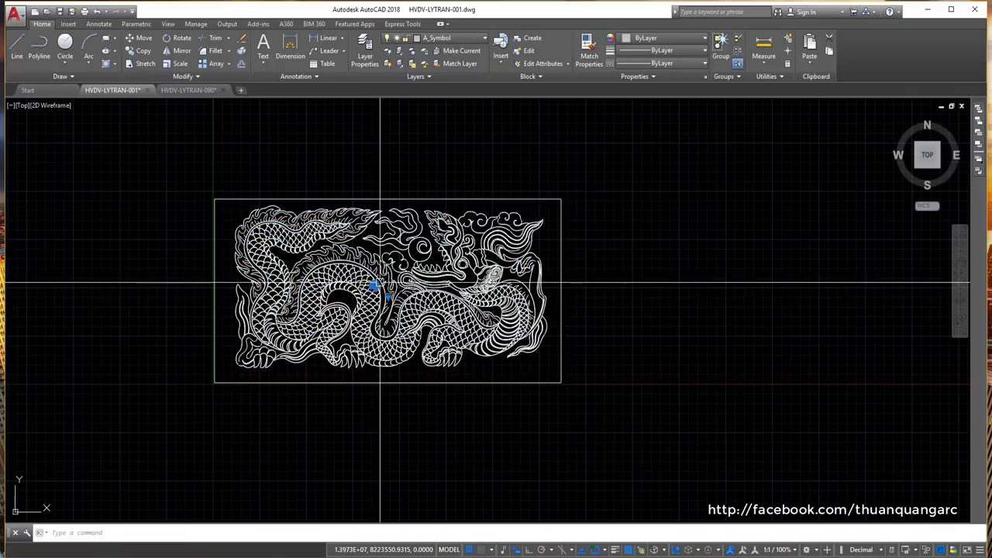
left_click(181, 184)
left_click(550, 370)
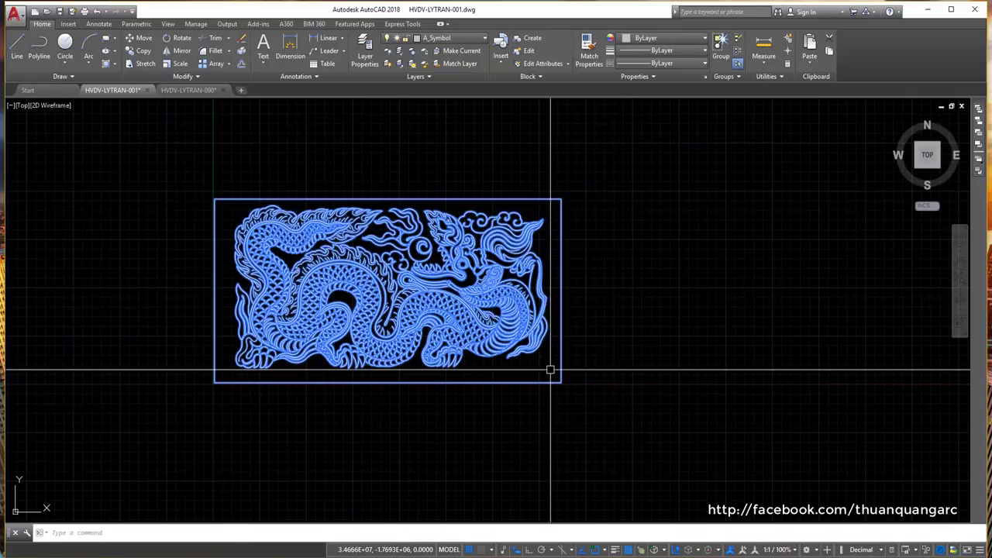
type("x")
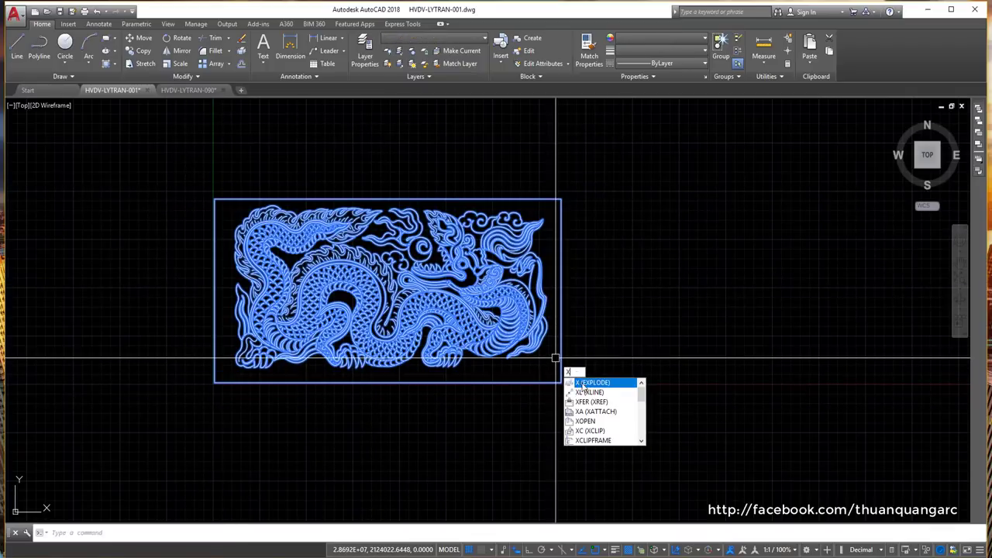
key("Return")
left_click(530, 319)
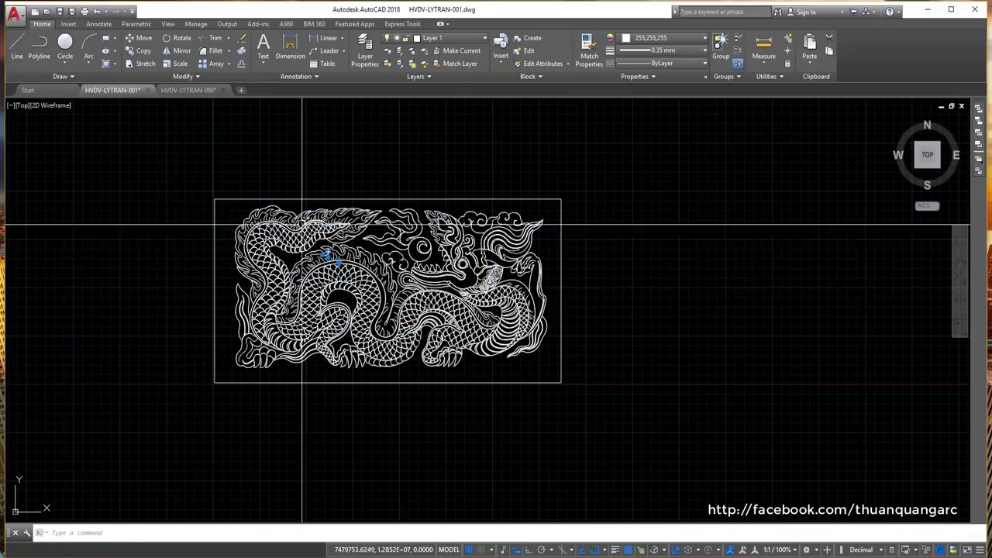
Window-select the entire dragon together with its rectangular frame.
left_click(153, 176)
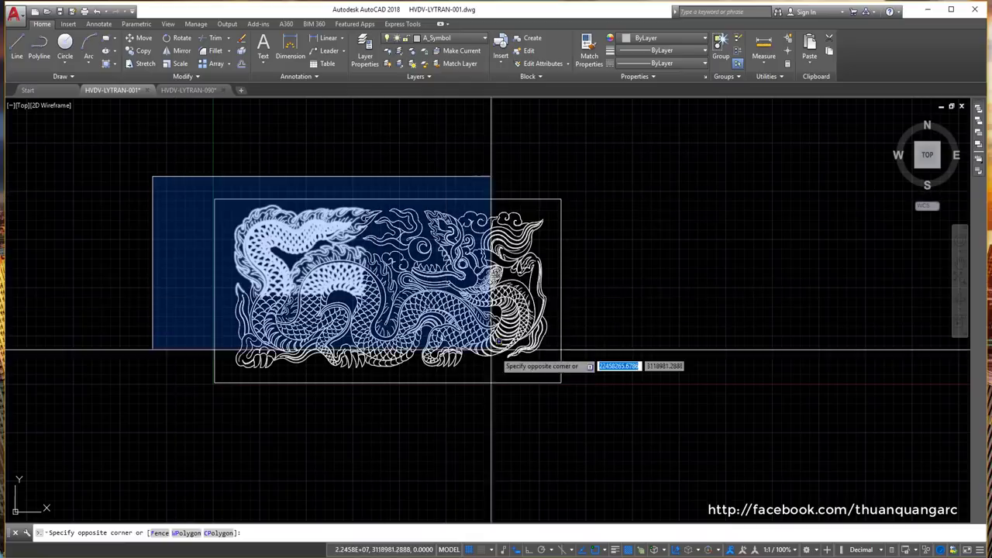
left_click(602, 403)
key("Escape")
left_click(183, 176)
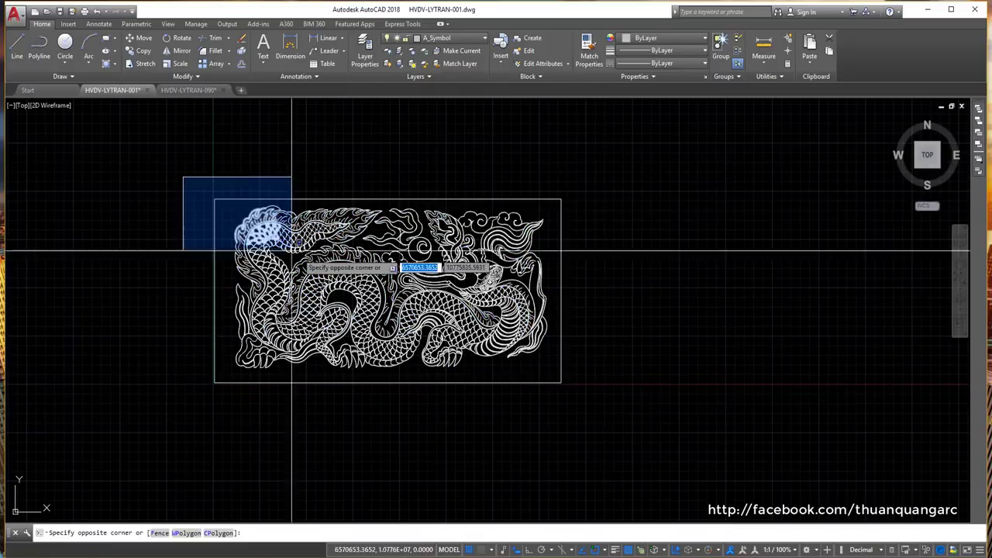
left_click(581, 407)
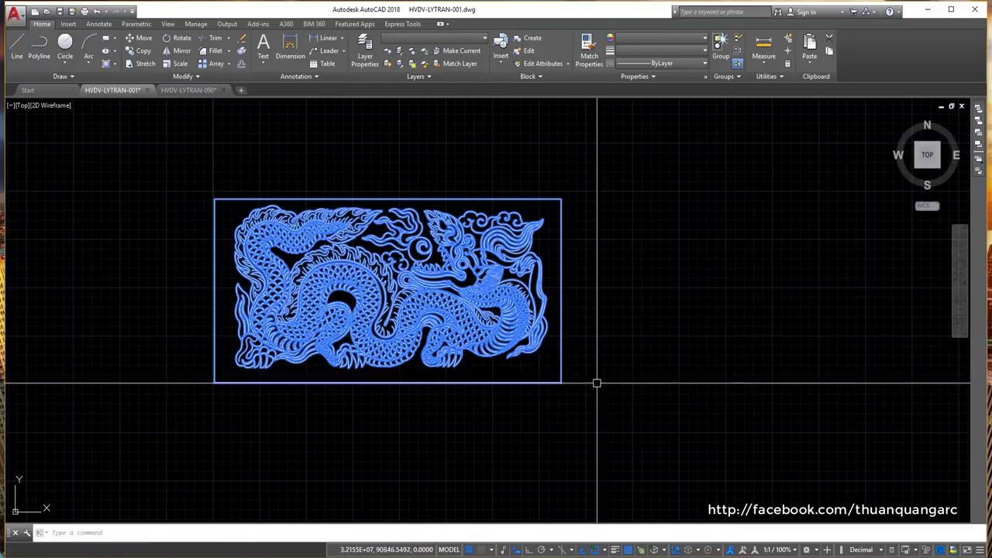
left_click(564, 421)
Move the selected dragon to layer 0 with ByLayer colour and ByLayer lineweight.
left_click(182, 177)
left_click(422, 38)
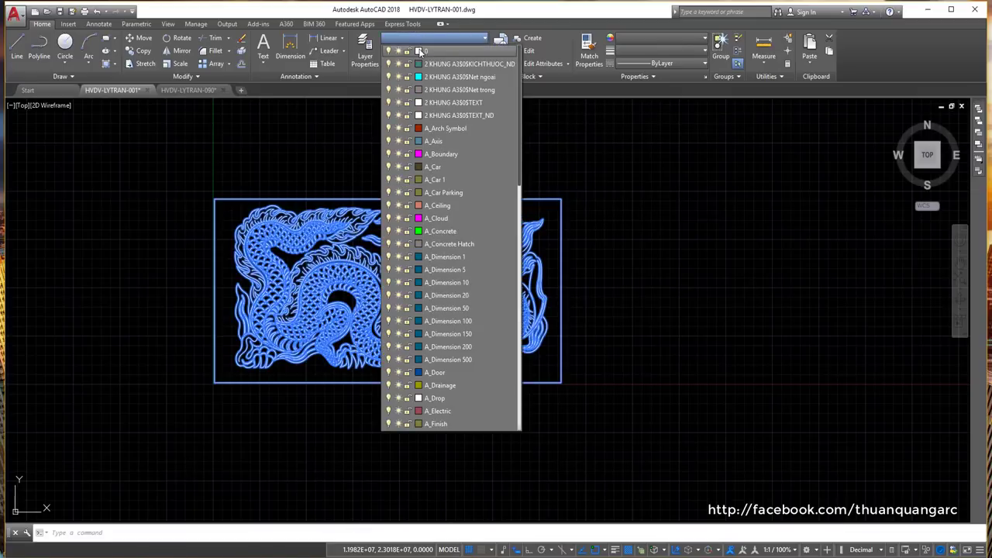
left_click(429, 52)
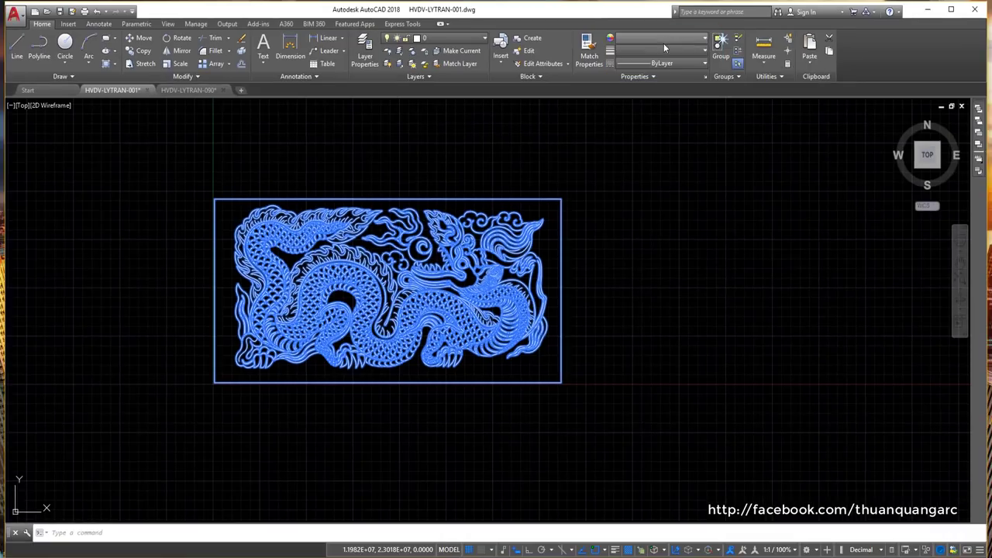
left_click(662, 39)
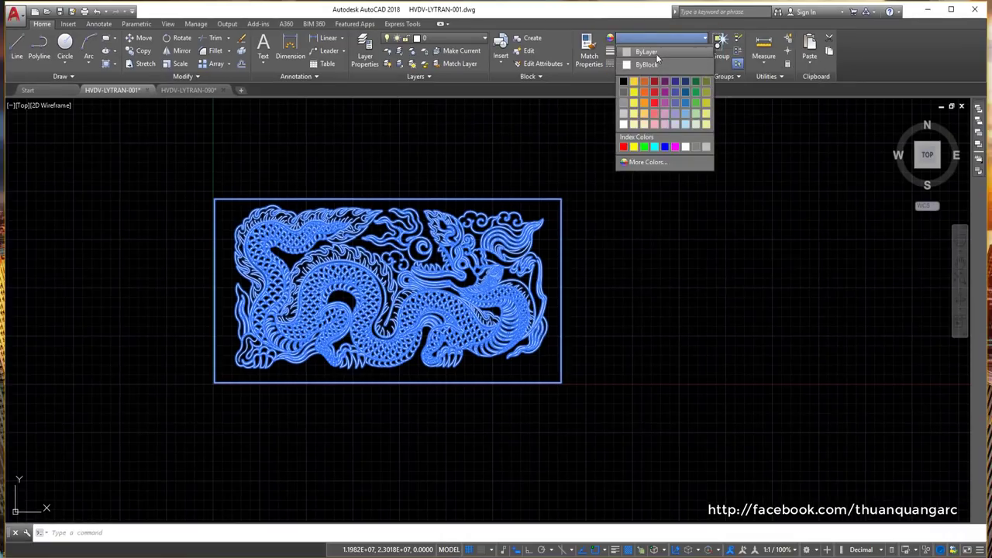
left_click(657, 51)
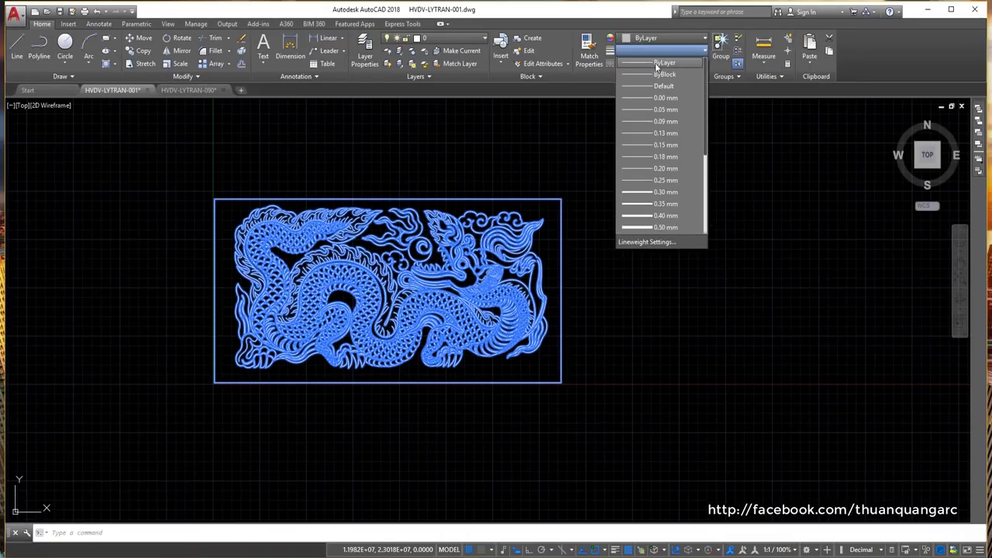
left_click(649, 73)
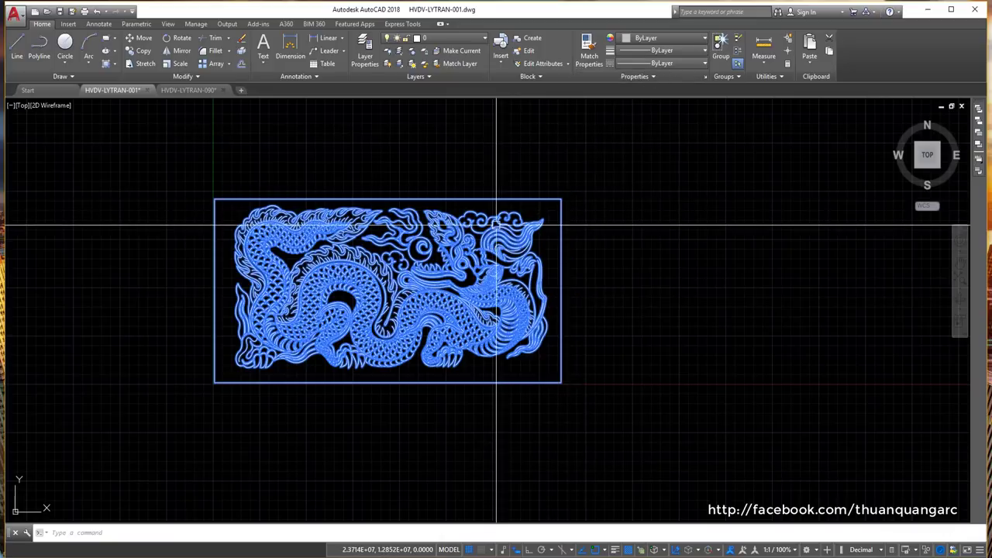
key("Escape")
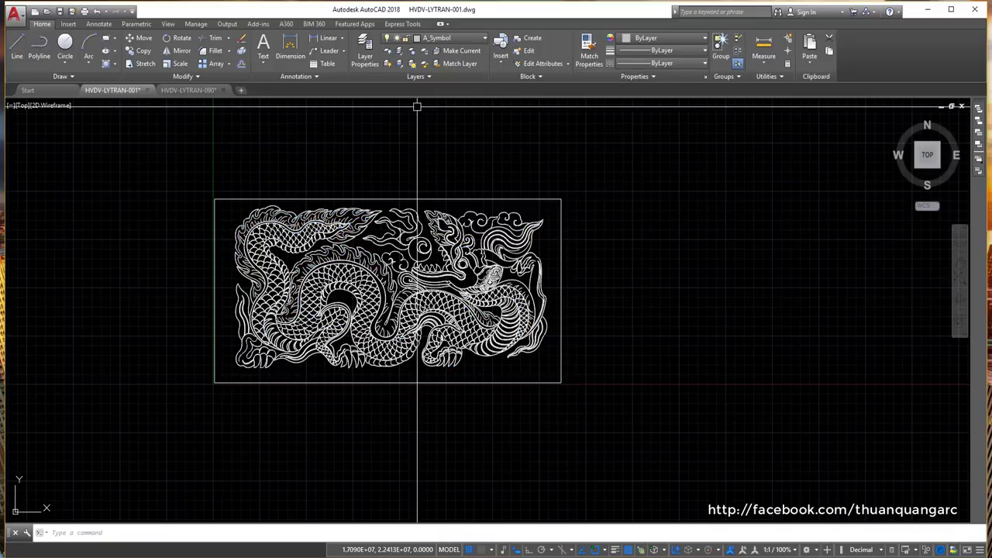
Make layer 0 current and move the Purge dialog clear of the dragon.
left_click(447, 38)
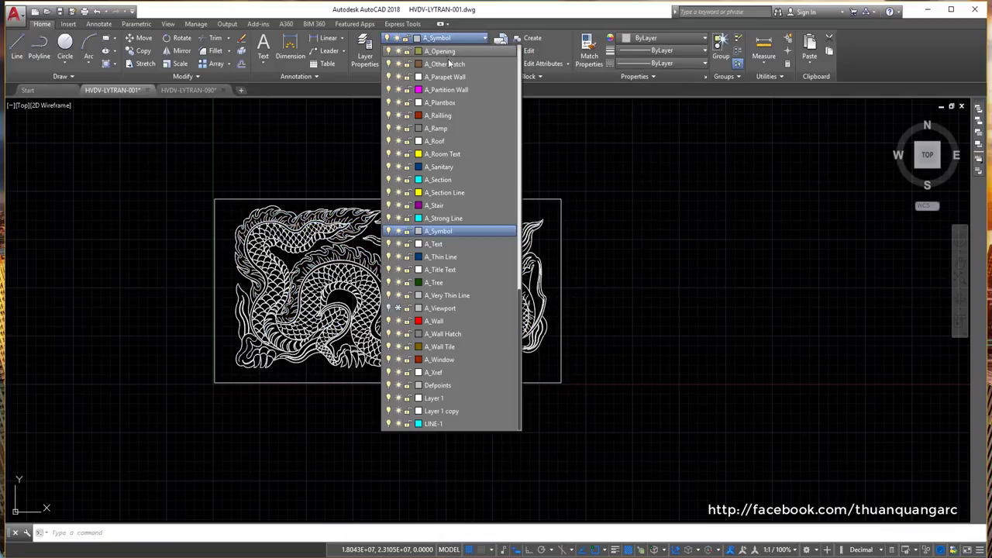
scroll(449, 65, "up", 10)
left_click(444, 51)
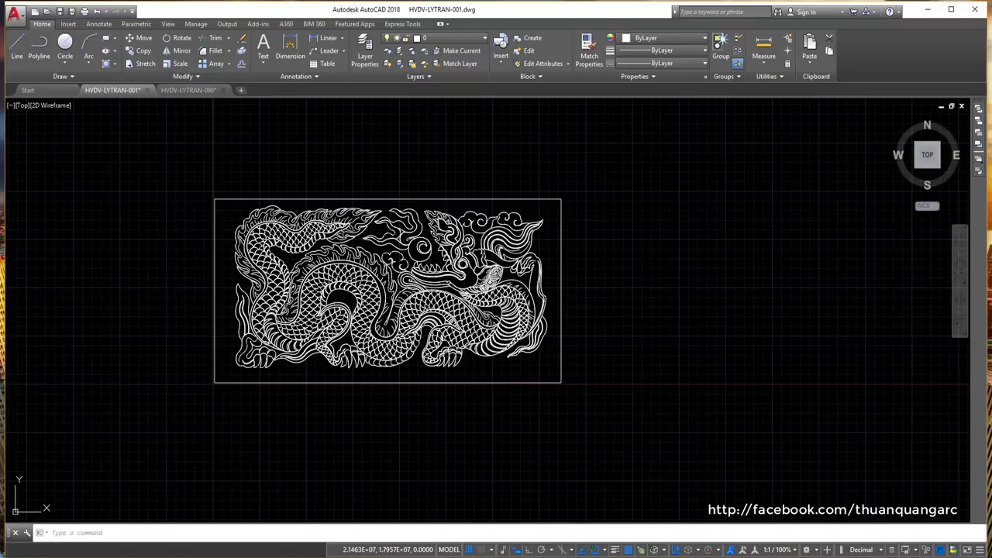
left_click_drag(412, 134, 612, 136)
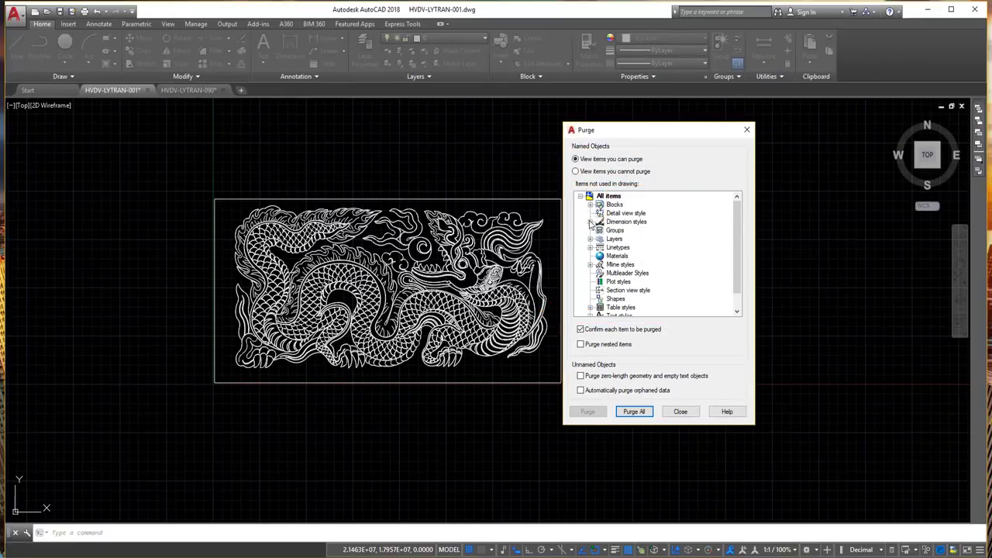
Review the unused Blocks and Dimension Styles lists in the Purge dialog.
left_click(591, 206)
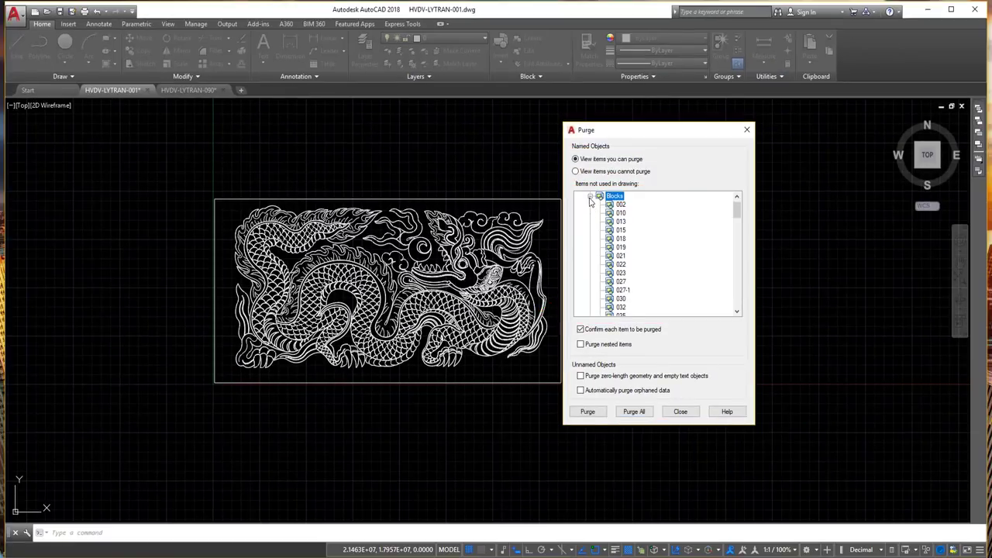
left_click(590, 197)
left_click(591, 214)
left_click(591, 197)
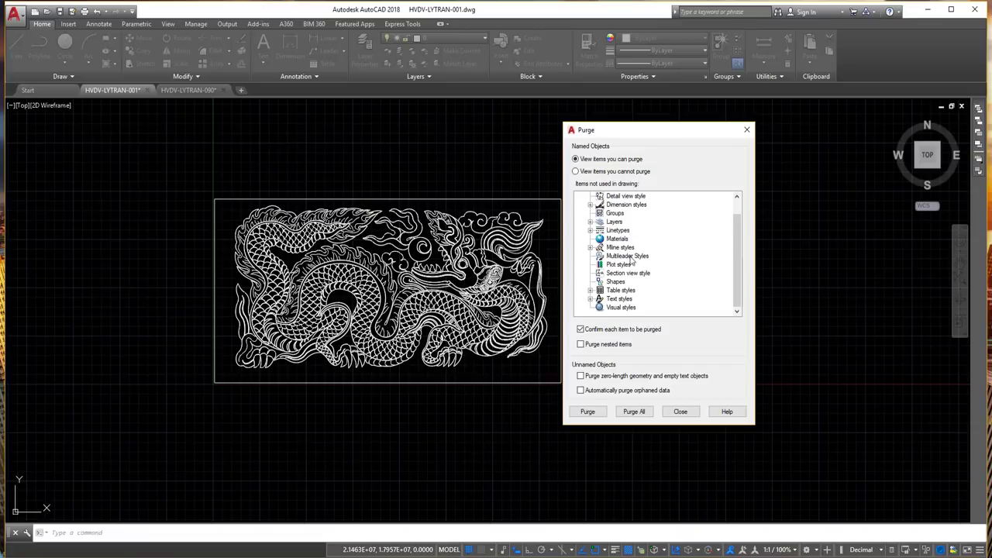
Purge all unused items in three confirmed passes, then close the Purge dialog.
left_click(634, 412)
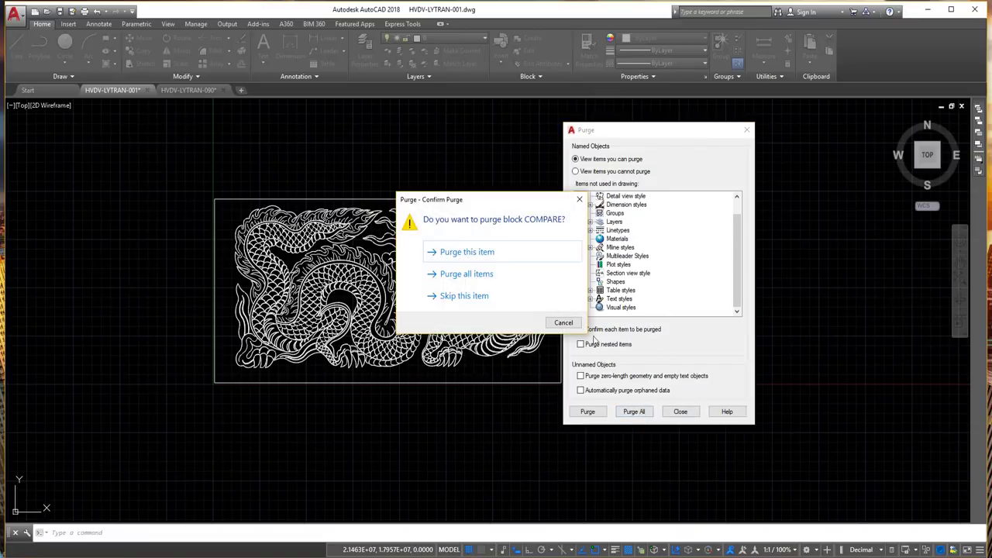
left_click(468, 279)
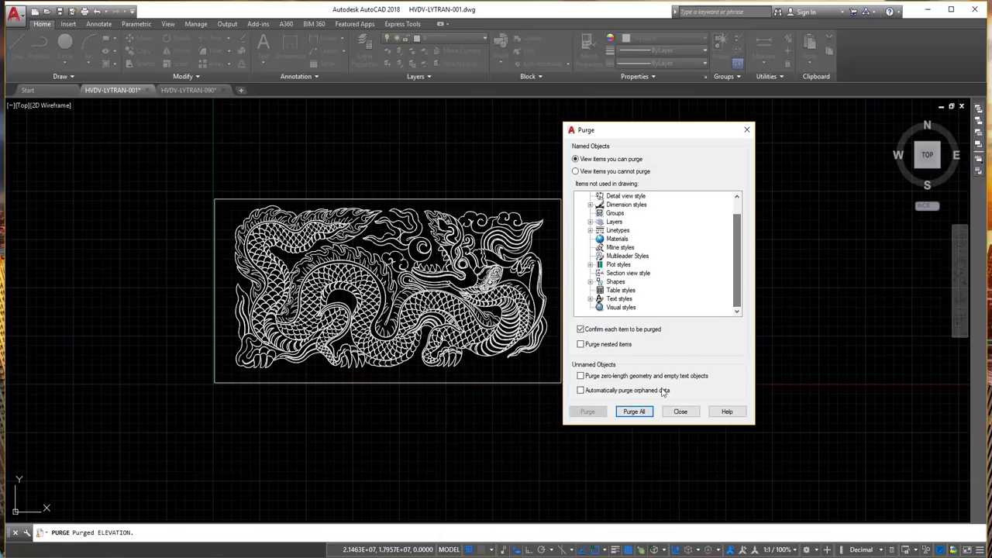
left_click(632, 410)
left_click(458, 272)
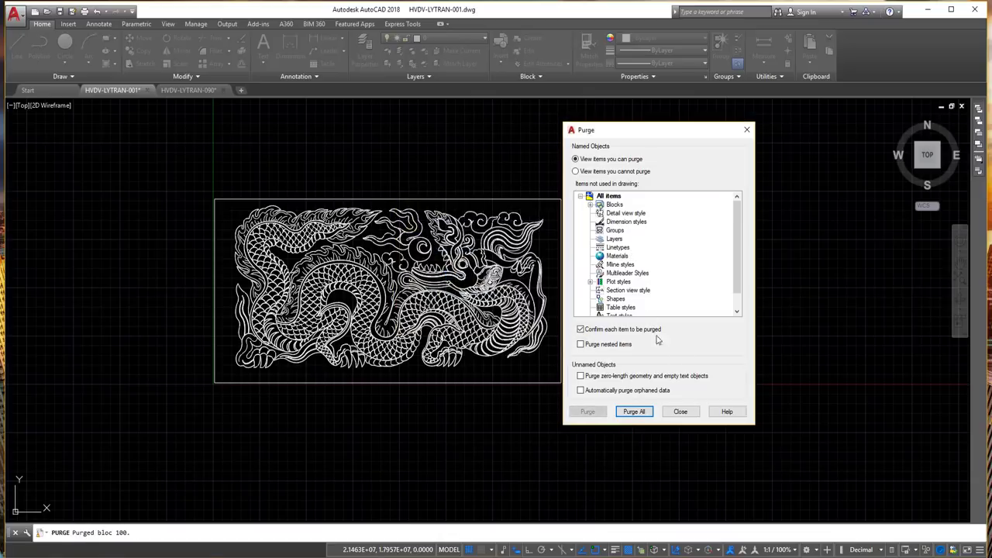
left_click(634, 412)
left_click(467, 278)
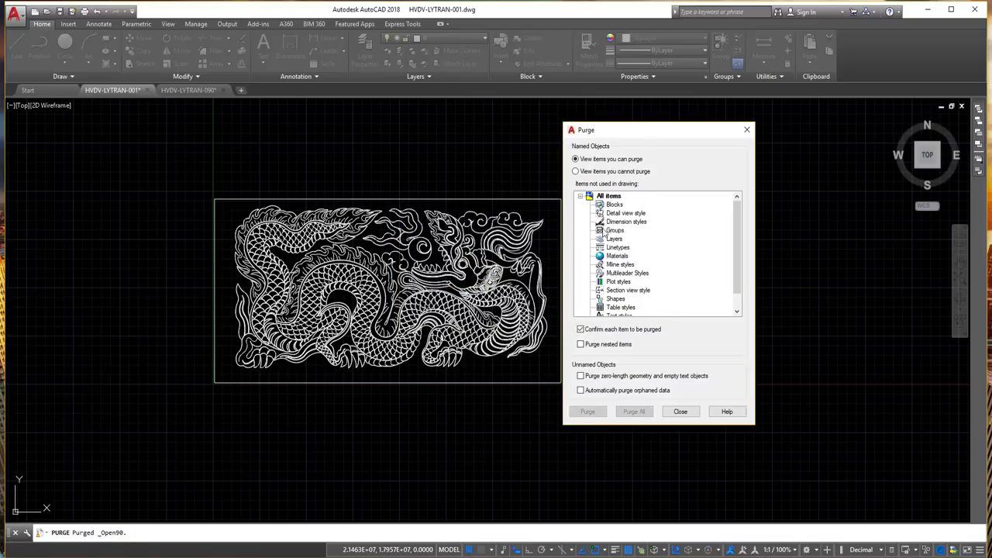
left_click(679, 411)
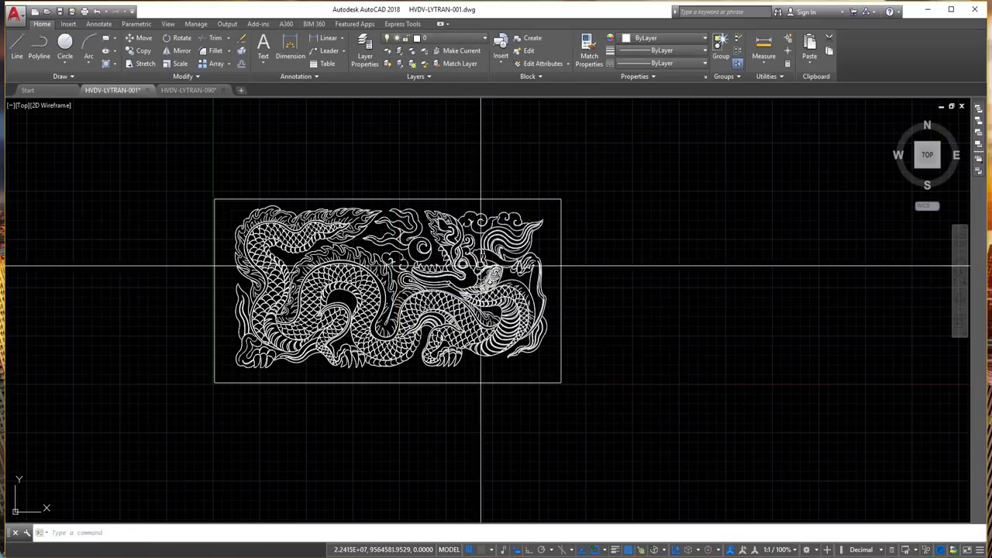
Recentre the dragon in the view and test a few selections on it.
scroll(442, 265, "down", 4)
scroll(476, 227, "up", 4)
middle_click_drag(476, 226, 426, 259)
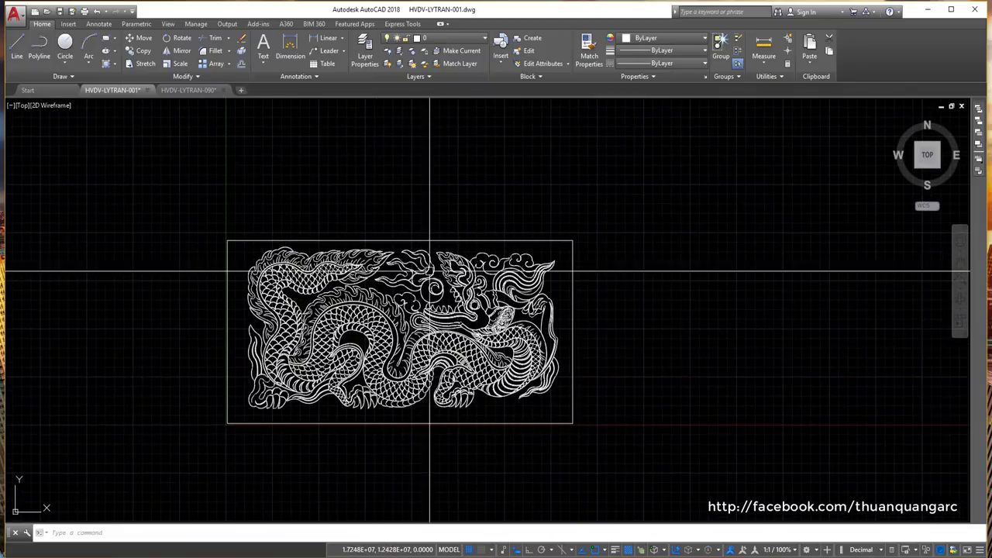
left_click(376, 304)
key("Escape")
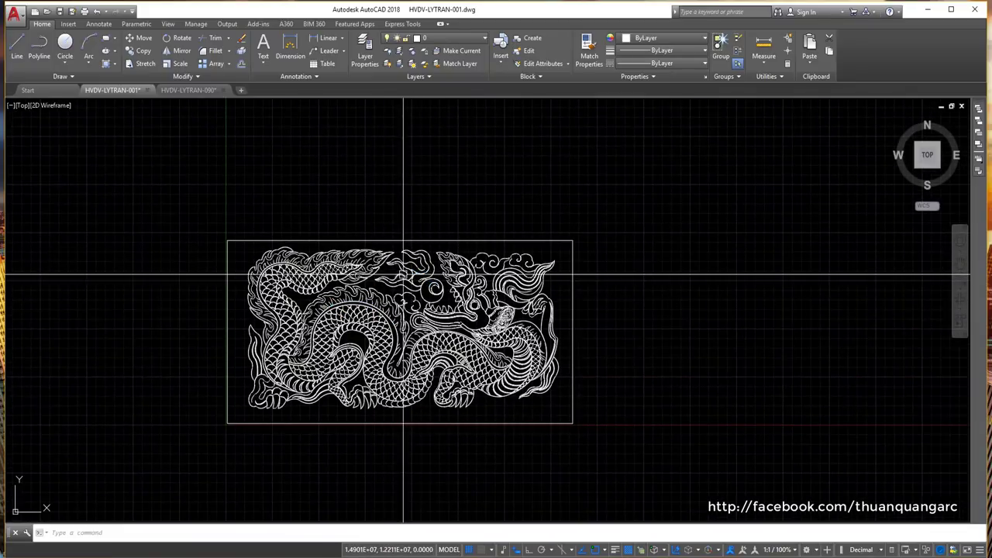
left_click(631, 277)
left_click(224, 343)
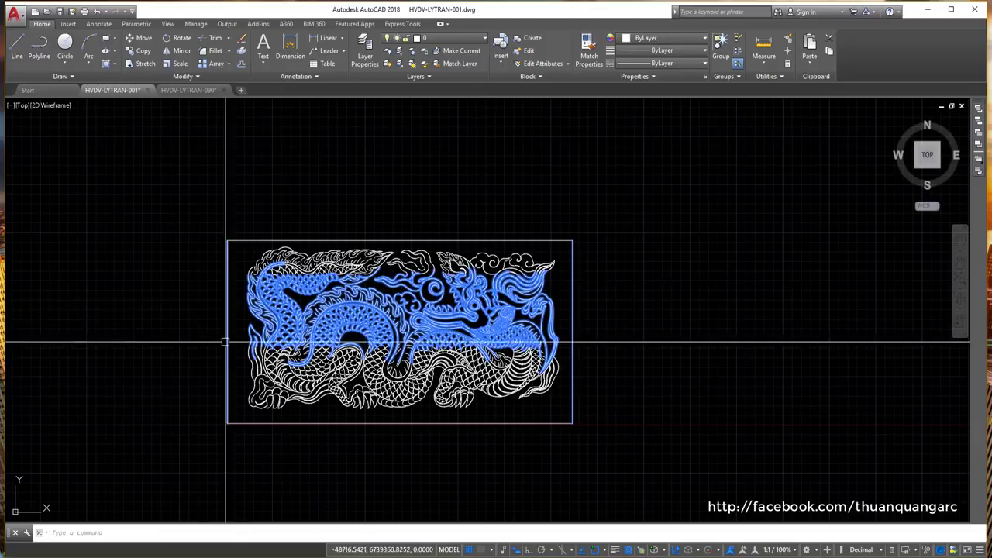
key("Escape")
Reselect the whole dragon, clear it, and enter OVERKILL at the command prompt.
left_click(555, 211)
left_click(169, 399)
key("Escape")
left_click(622, 191)
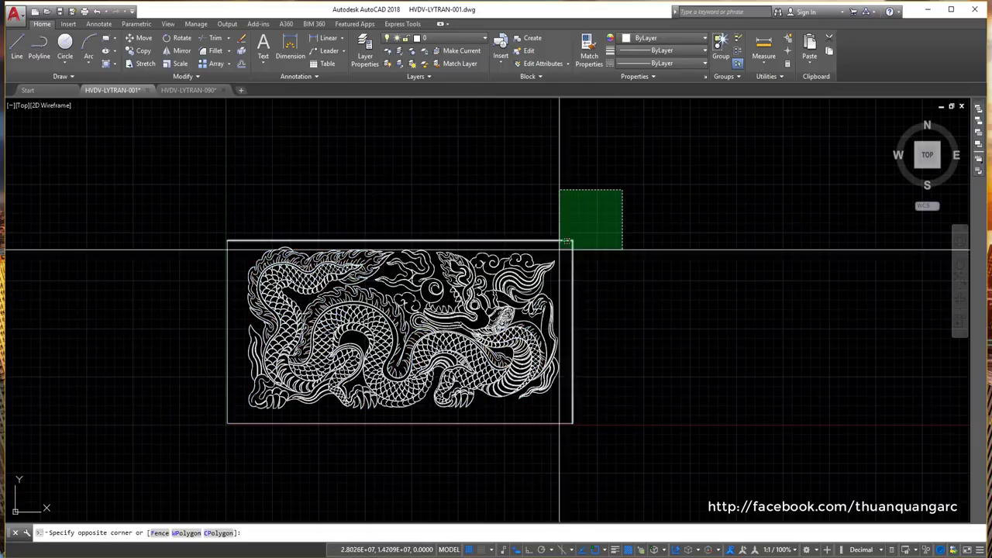
left_click(201, 448)
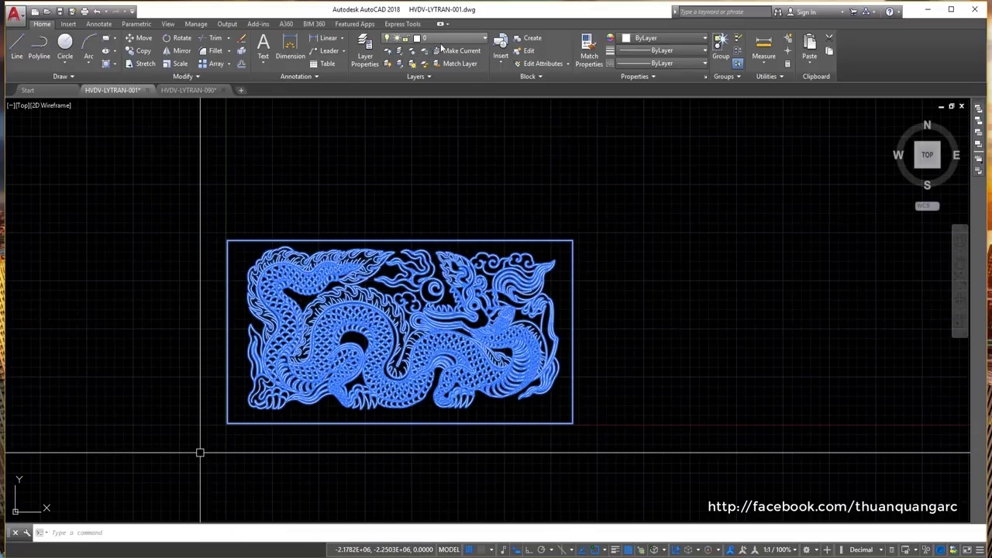
key("Escape")
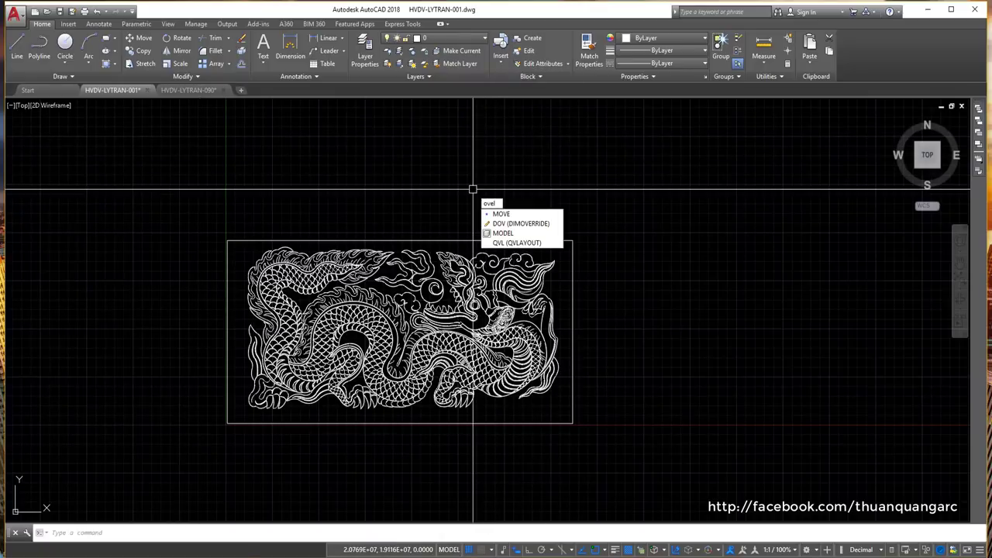
type("rkill")
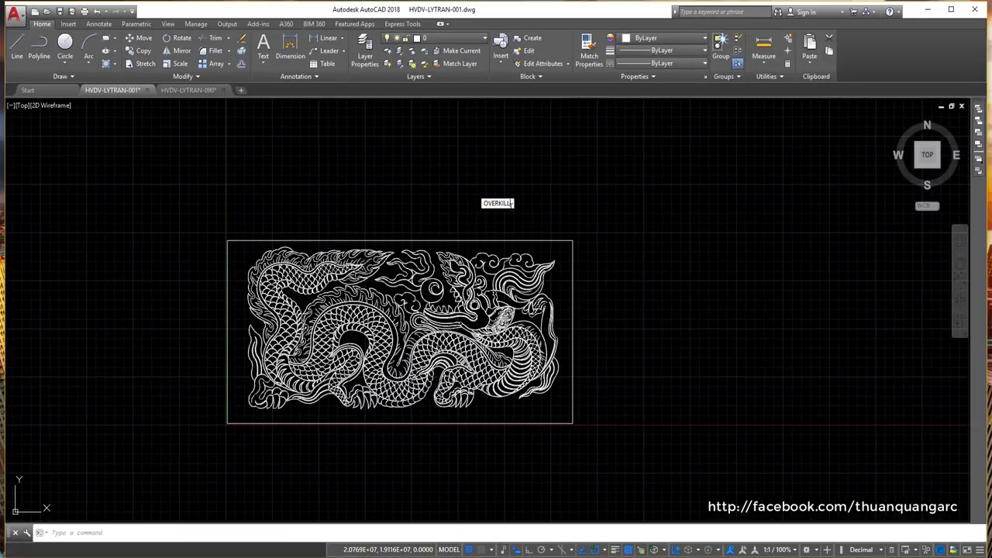
Run OVERKILL on the windowed dragon, deleting 8774 duplicates of 17901 objects.
key("Return")
left_click(196, 218)
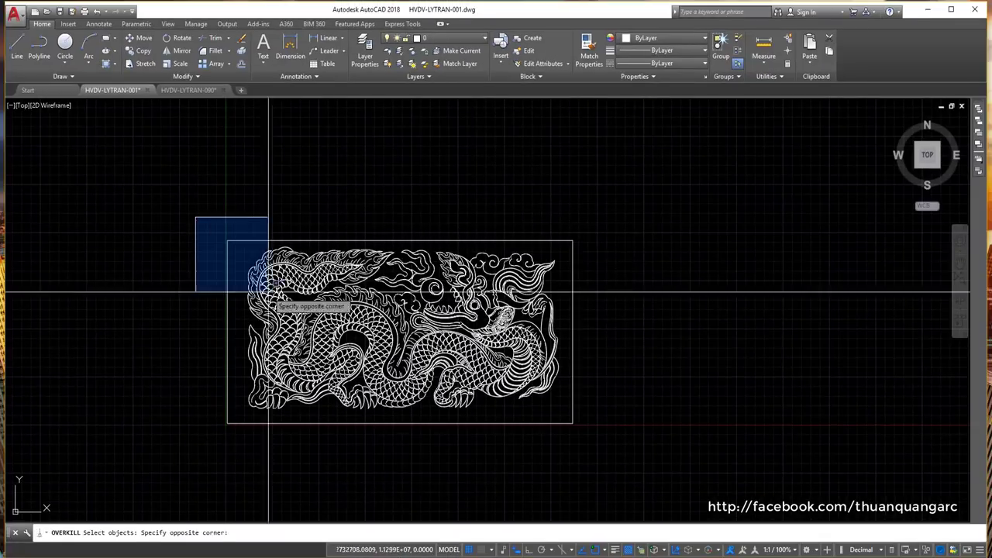
left_click(580, 420)
key("Return")
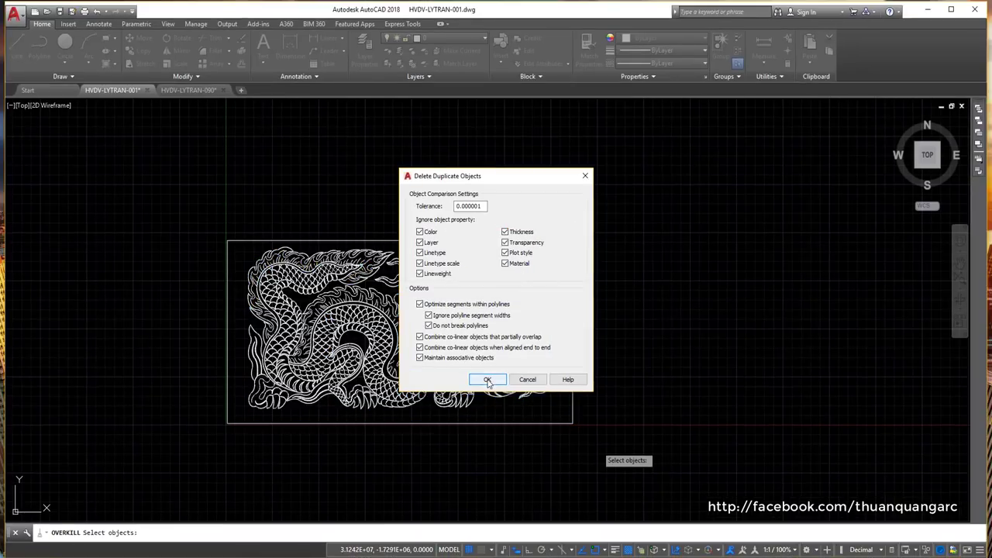
left_click_drag(471, 176, 638, 172)
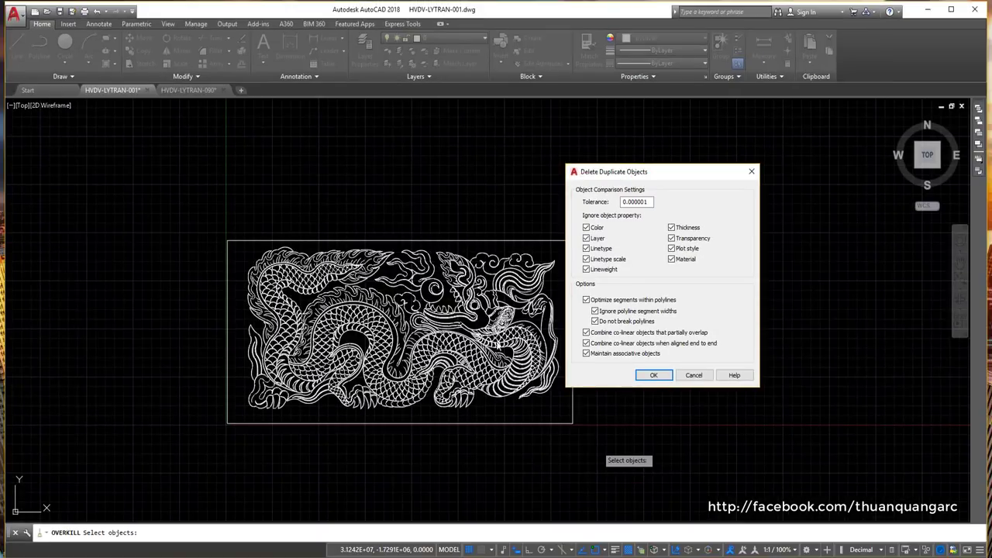
left_click(653, 375)
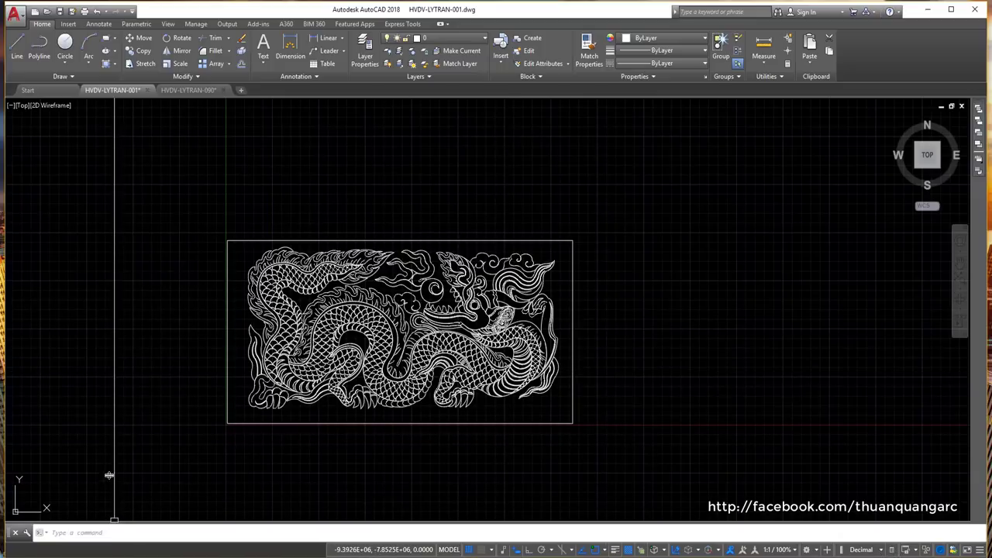
left_click_drag(109, 475, 104, 456)
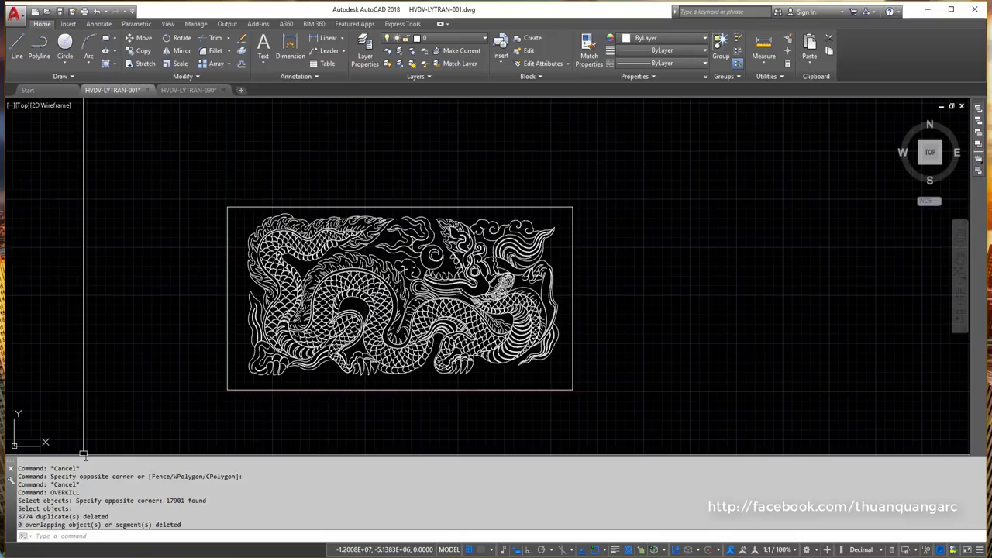
Shrink the command history to one line and zoom around the dragon, testing selection windows.
left_click_drag(83, 455, 156, 509)
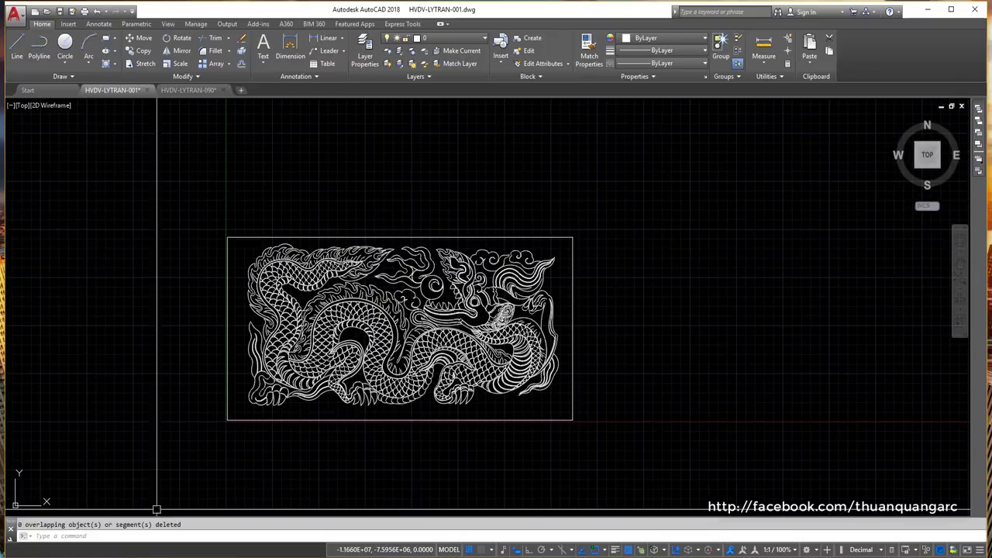
scroll(348, 271, "up", 4)
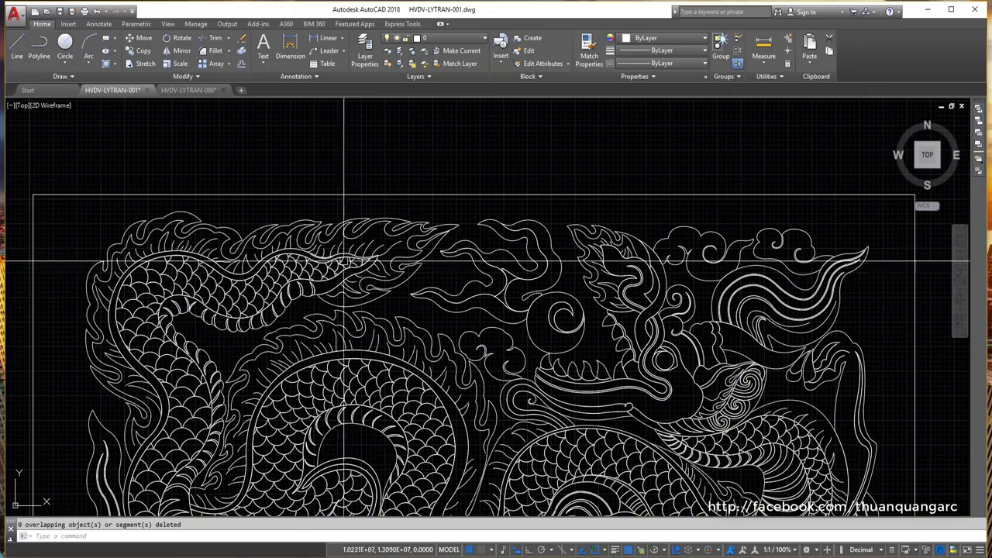
scroll(620, 213, "up", 5)
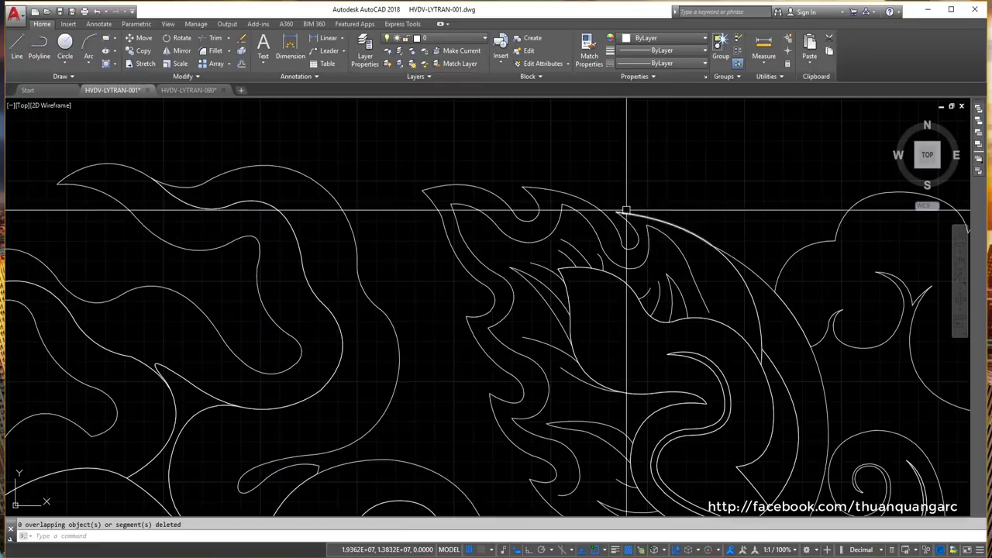
scroll(626, 210, "down", 6)
scroll(501, 214, "down", 5)
left_click(354, 183)
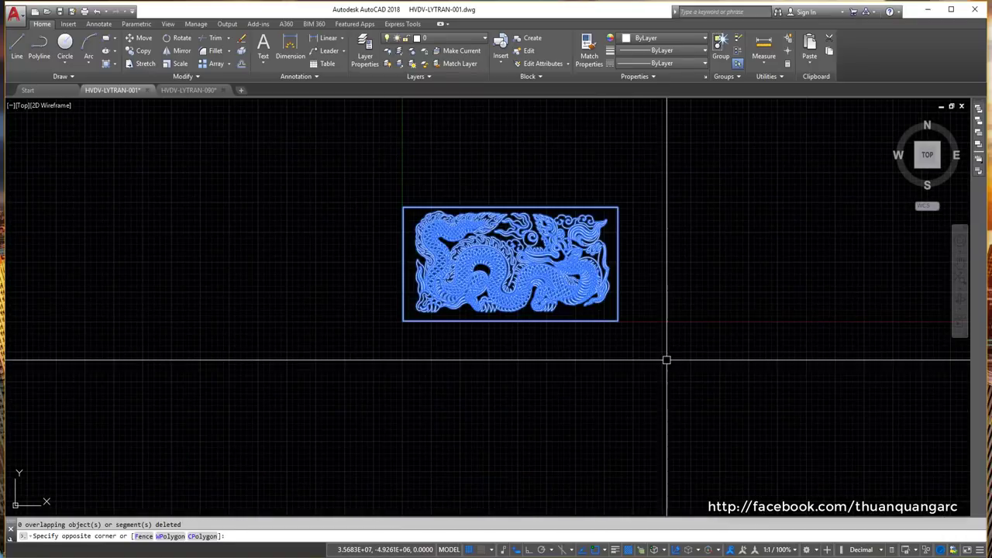
scroll(457, 233, "up", 5)
key("Escape")
scroll(430, 260, "down", 3)
left_click(338, 188)
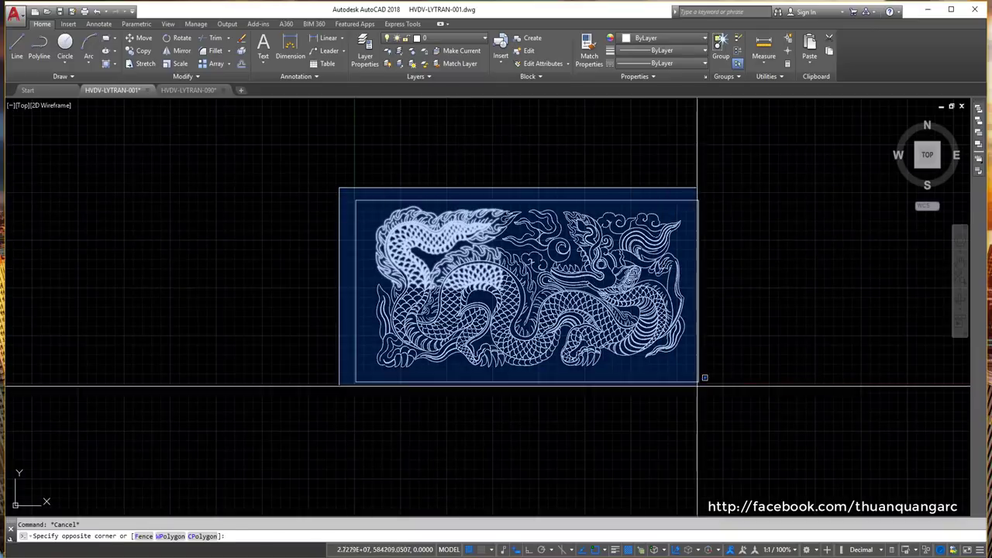
left_click(696, 383)
key("Escape")
left_click(348, 203)
key("Escape")
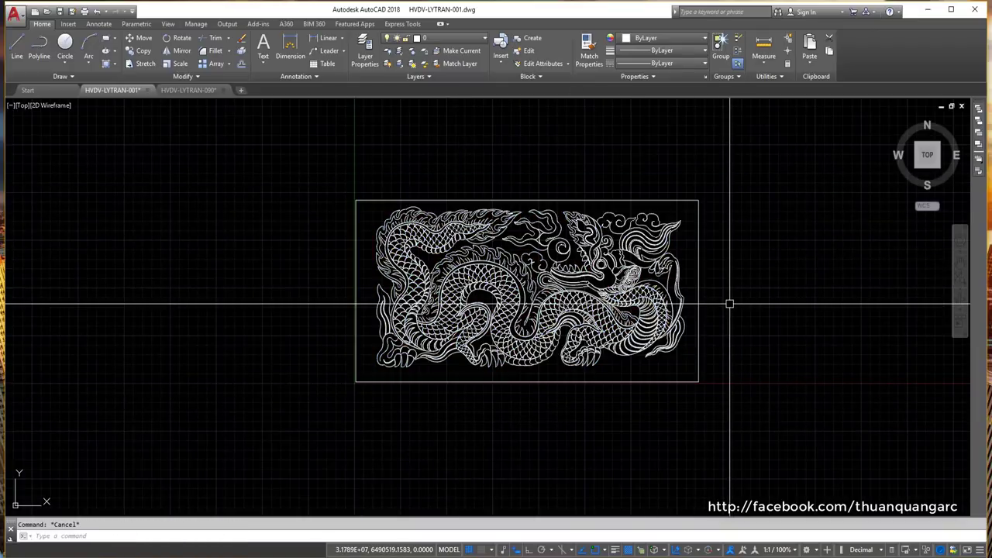
Start the LAY command, cancel it, and review the drawing's layers in the Layer dropdown.
type("LA")
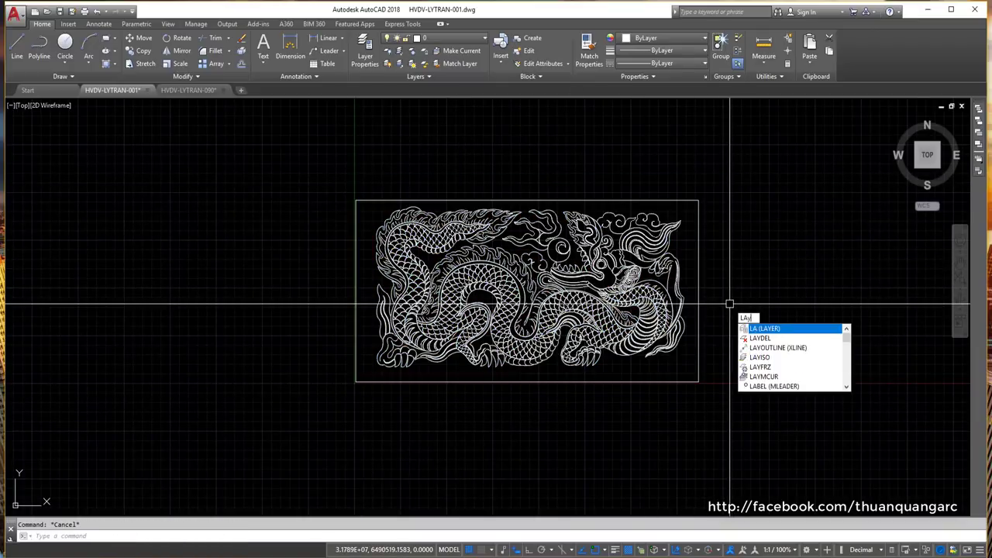
type("YDEL")
key("Down")
key("Escape")
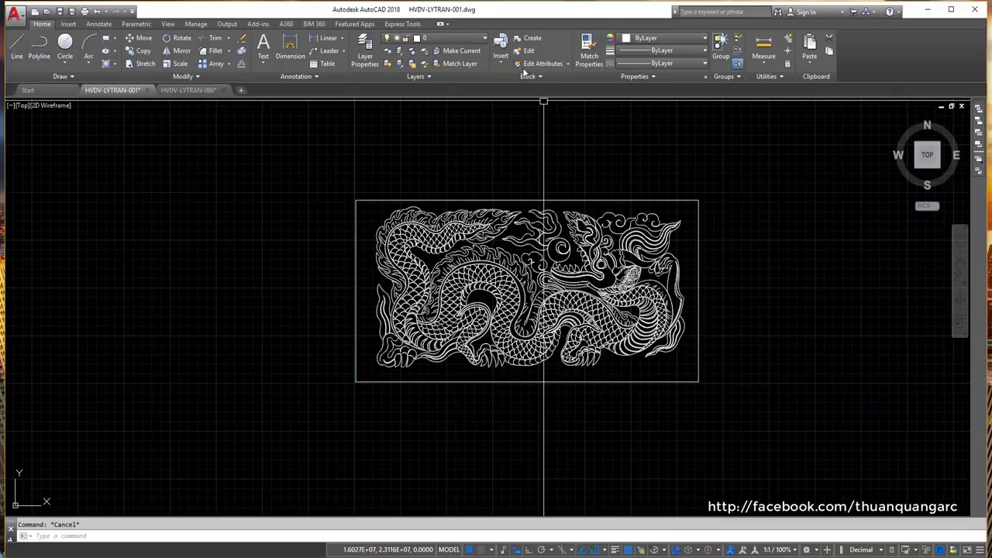
left_click(434, 38)
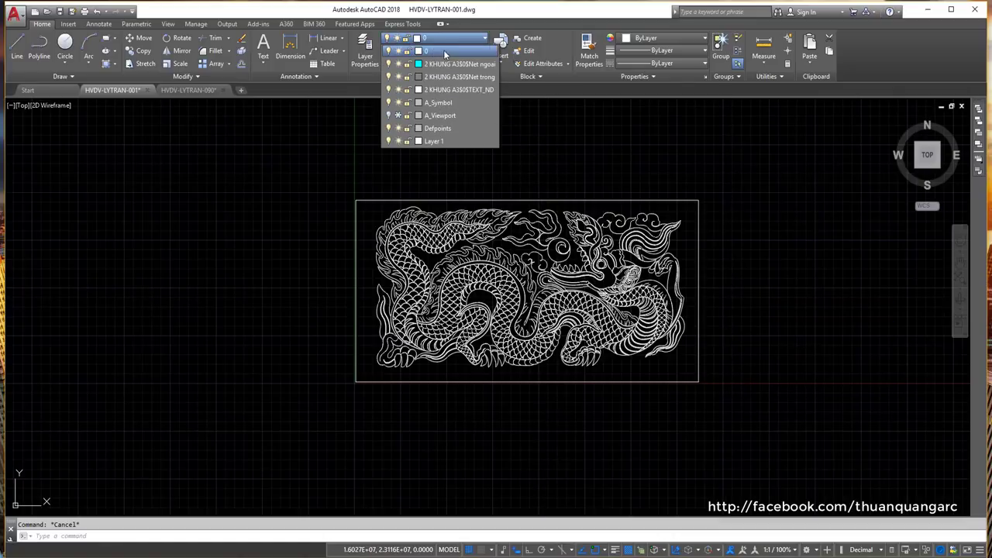
left_click(444, 51)
left_click(442, 38)
left_click(441, 51)
type("LAYDEL")
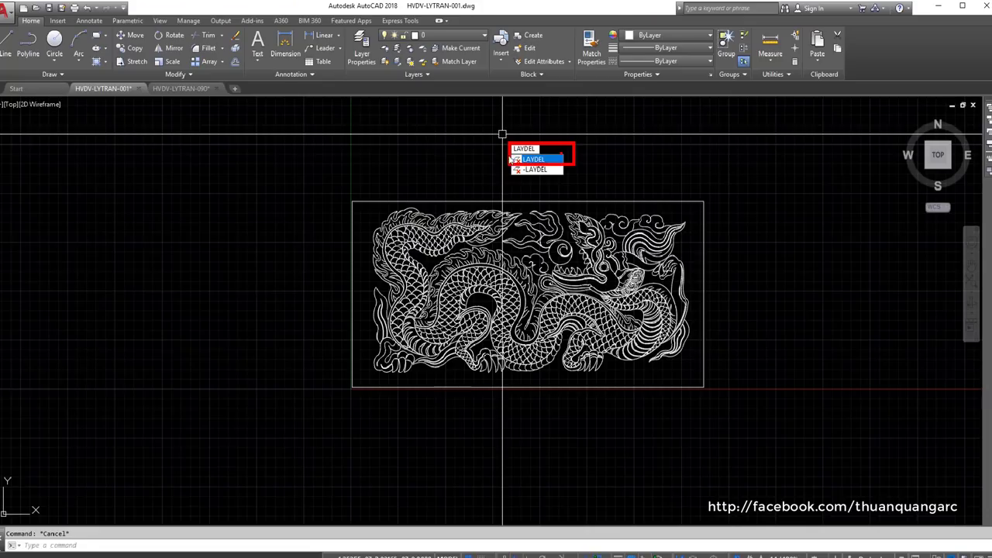
Run LAYDEL by Name and mark all seven extra layers in the Delete Layers list.
key("Return")
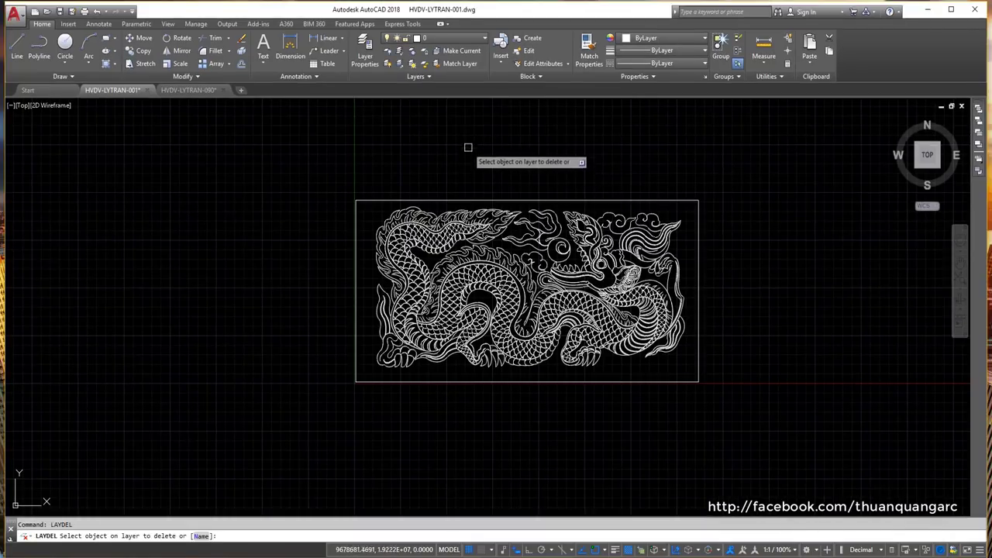
key("Down")
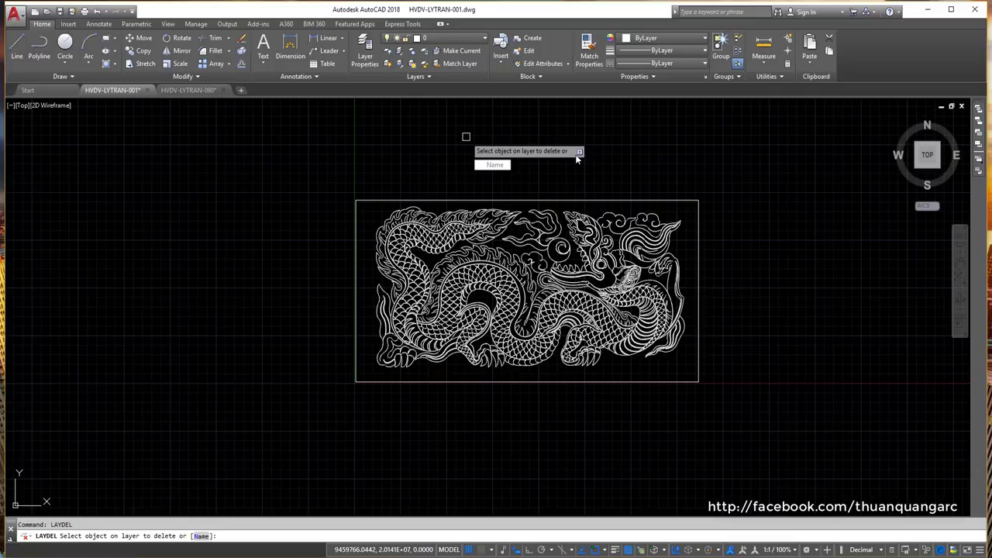
left_click(494, 165)
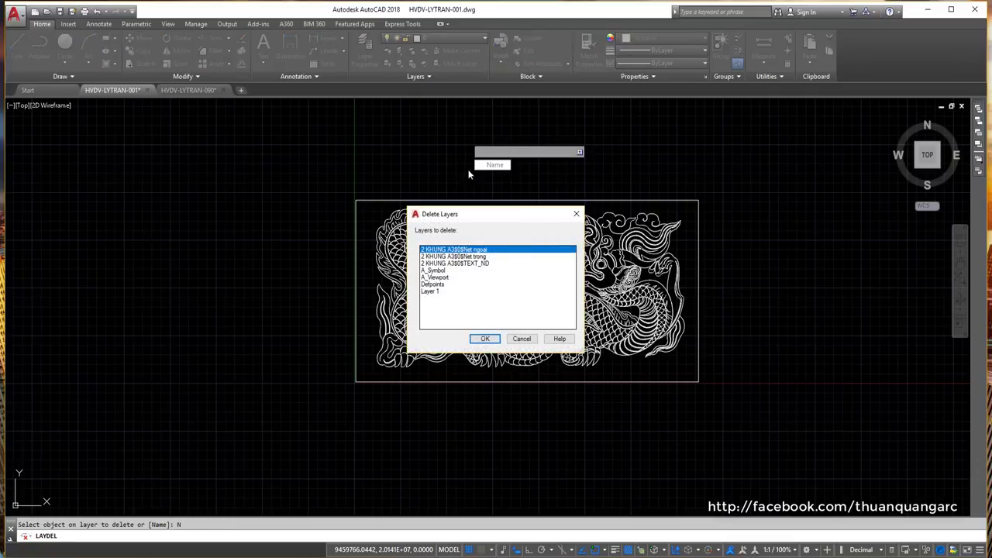
left_click(431, 291, "ctrl")
left_click(432, 285, "ctrl")
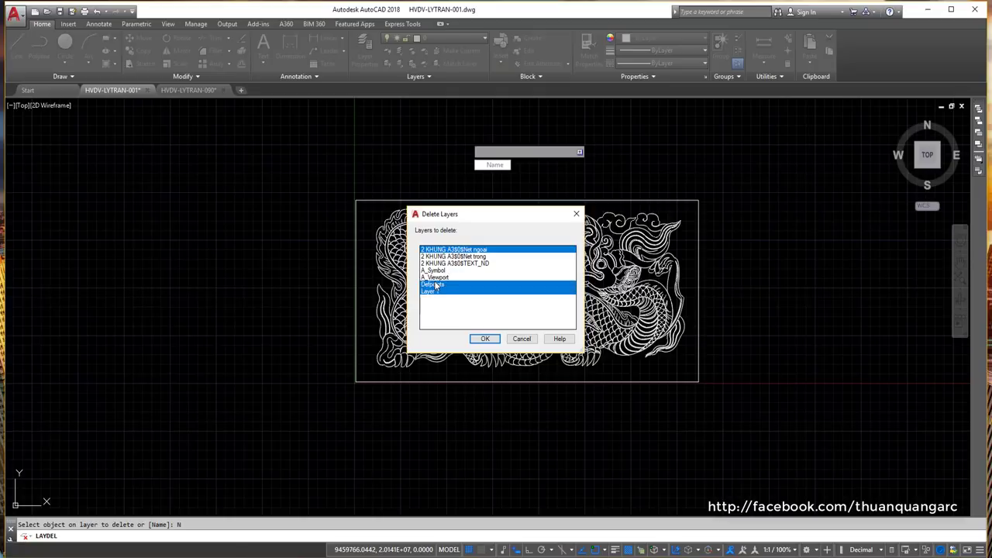
left_click(434, 271, "ctrl")
left_click(435, 263, "ctrl")
left_click(436, 257, "ctrl")
left_click(432, 277, "ctrl")
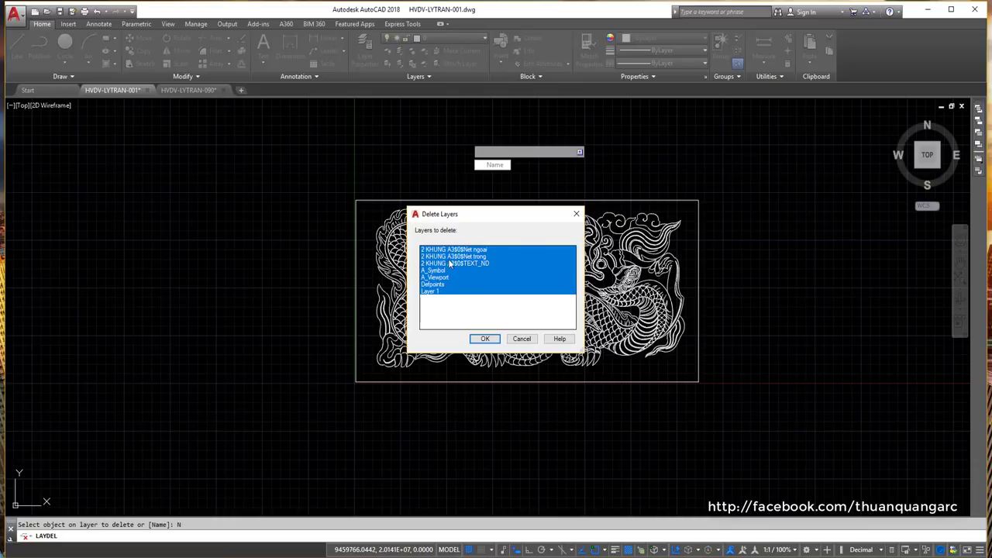
Re-mark Net trong through Layer 1 and confirm deleting them despite block references.
left_click(448, 257)
left_click_drag(440, 270, 440, 280)
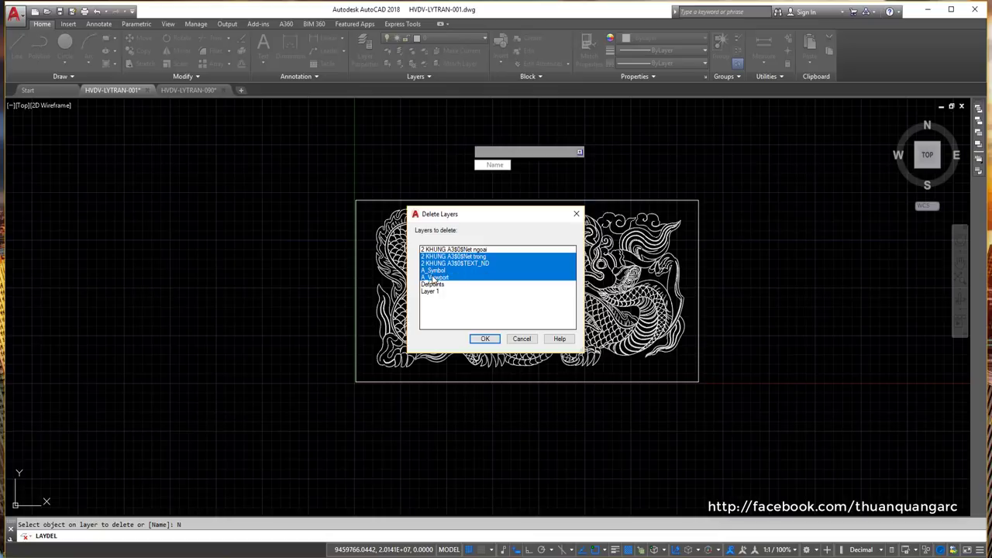
left_click(438, 250, "ctrl")
left_click(432, 283, "ctrl")
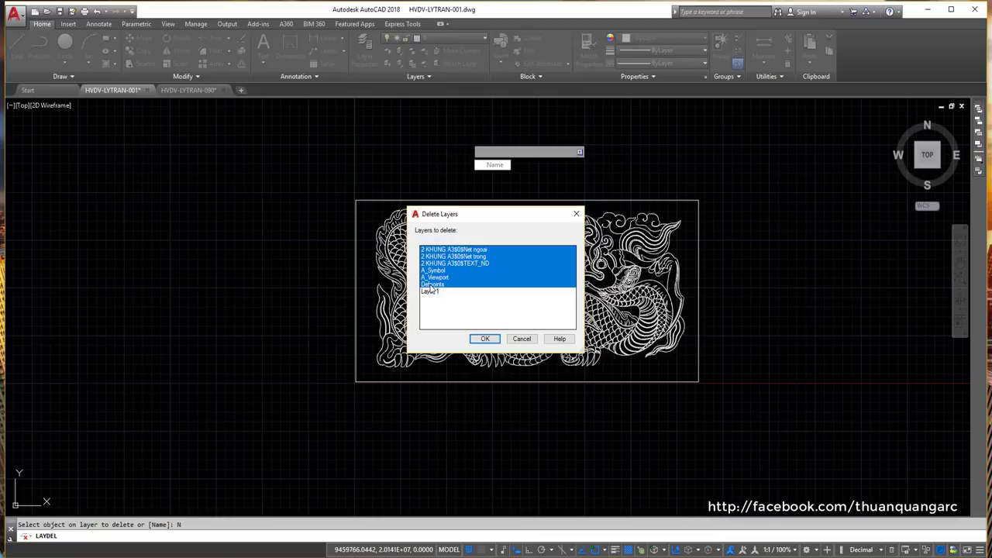
left_click(430, 290, "ctrl")
left_click(487, 340)
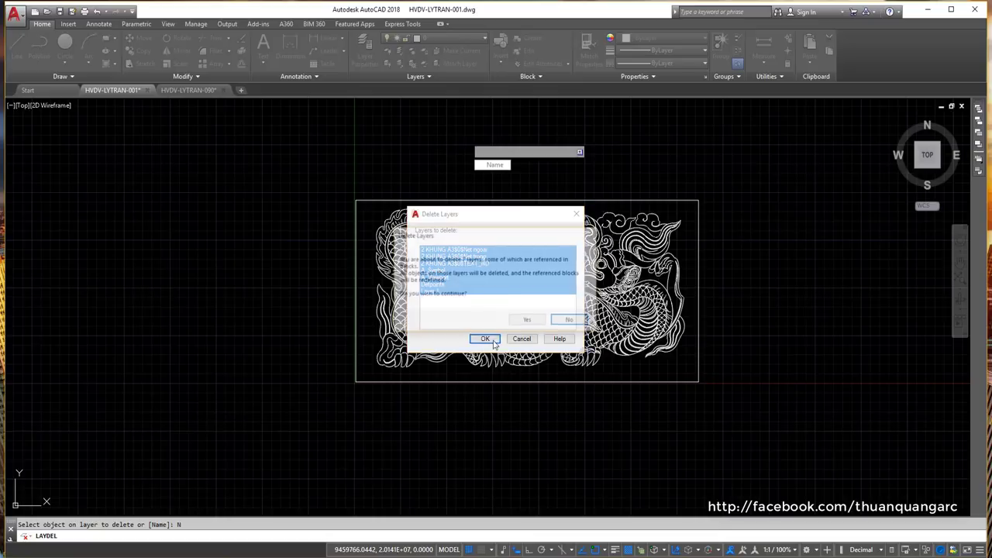
left_click(527, 320)
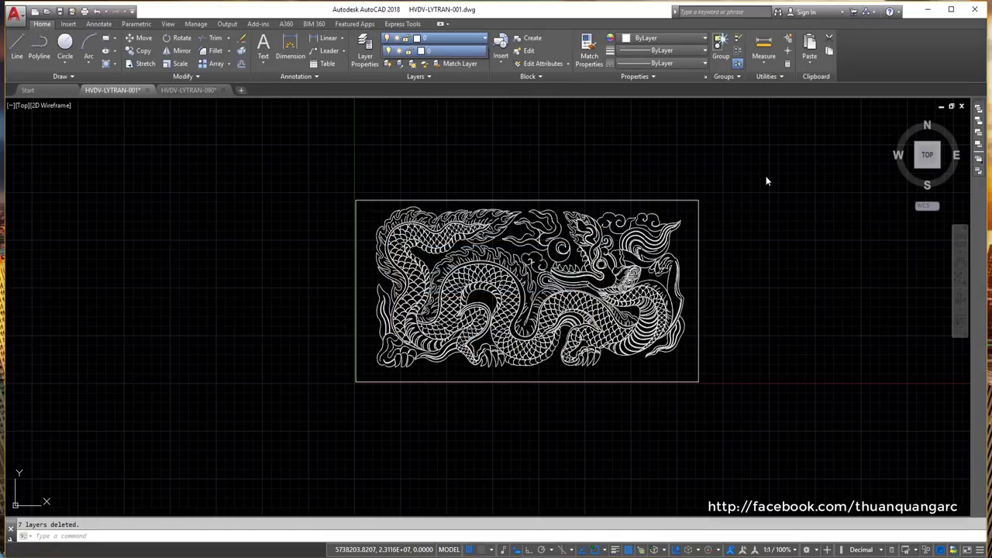
left_click(317, 465)
Window-select the entire dragon drawing, all 9127 objects.
key("Escape")
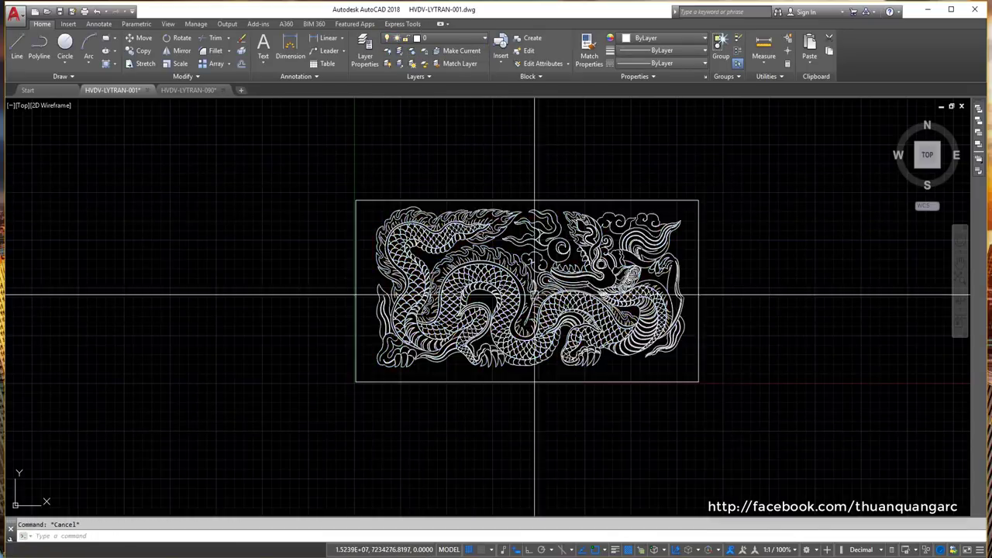
scroll(534, 294, "down", 4)
scroll(469, 287, "up", 2)
left_click(305, 217)
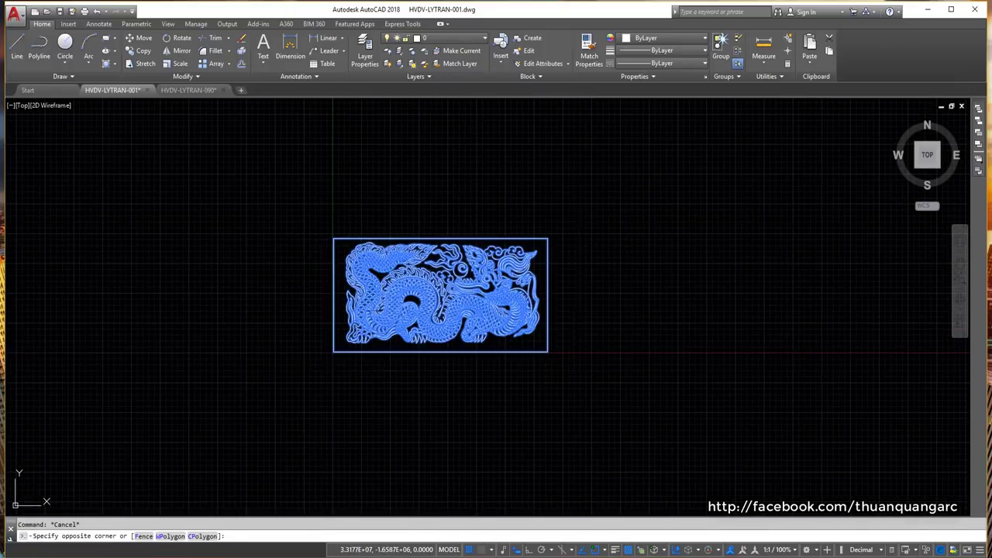
scroll(476, 280, "up", 2)
scroll(465, 279, "up", 3)
scroll(310, 201, "down", 5)
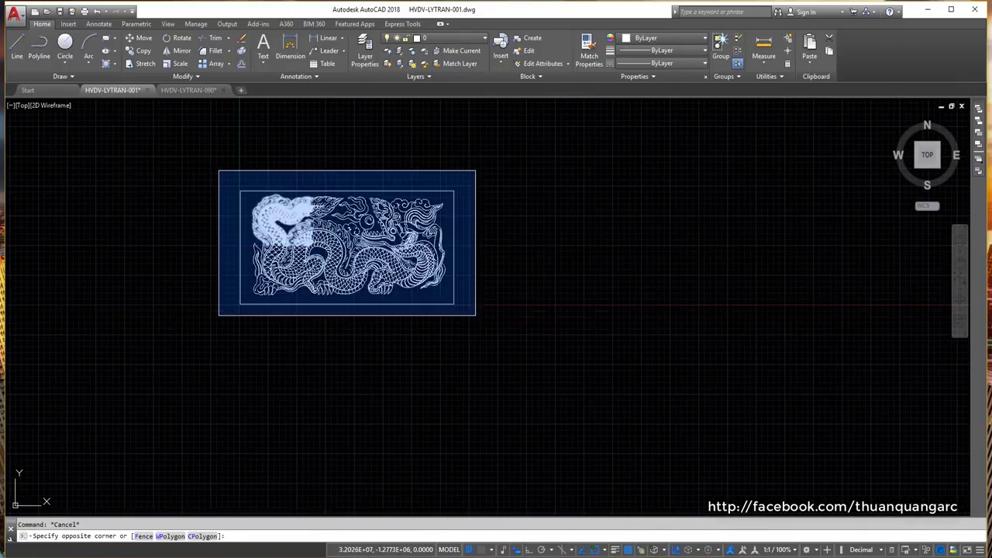
scroll(269, 255, "up", 2)
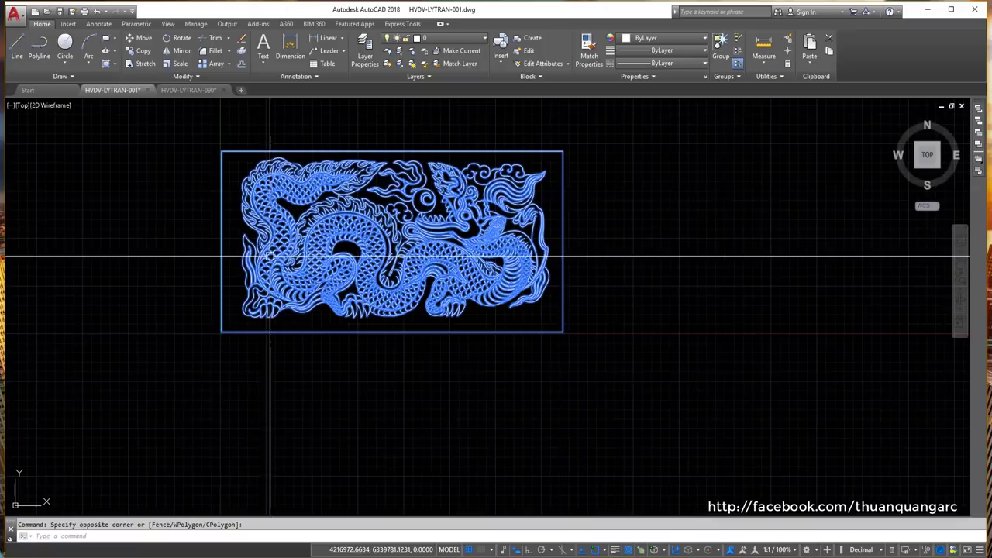
left_click(209, 310)
Create block 1 from the selection, based at the frame's bottom-left corner.
type("b")
key("Return")
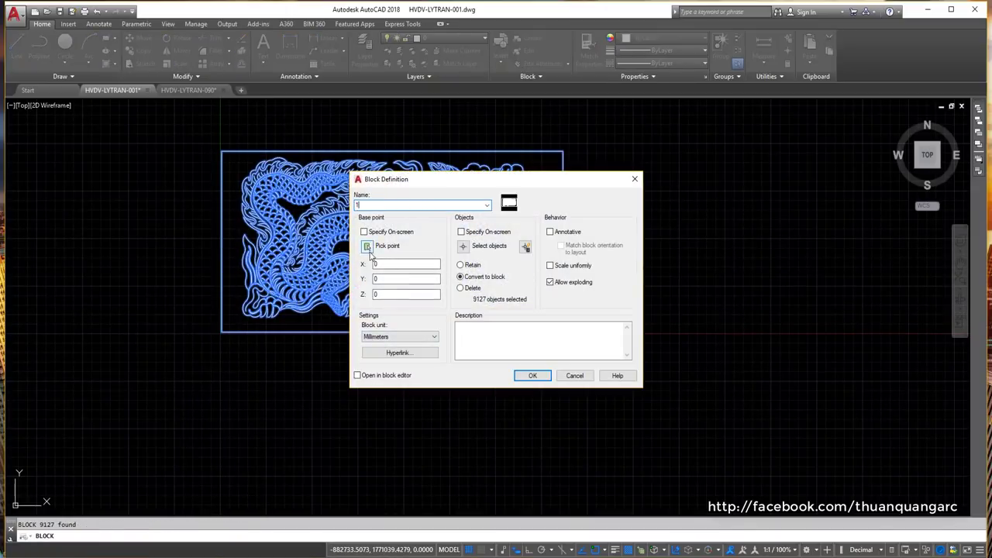
left_click(367, 246)
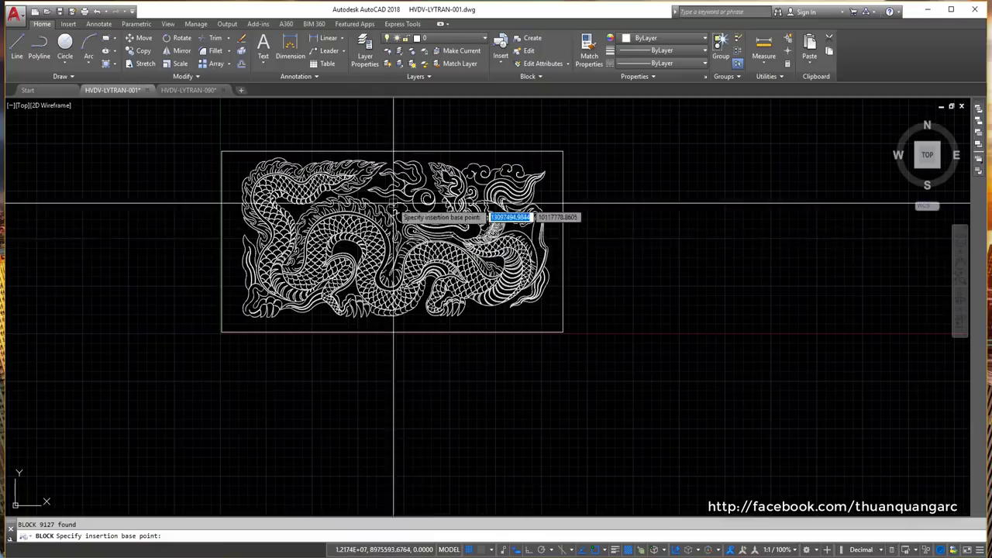
left_click(222, 332)
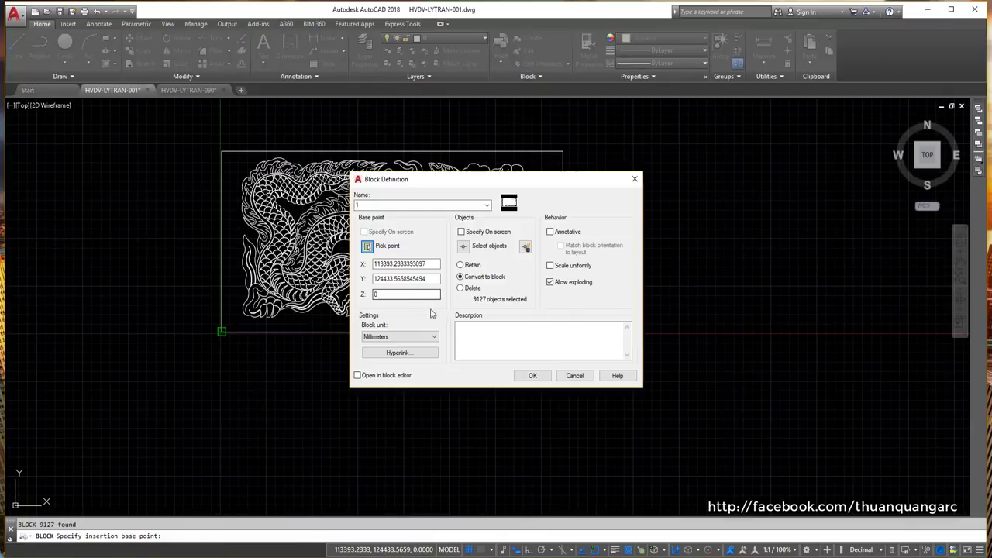
left_click(532, 375)
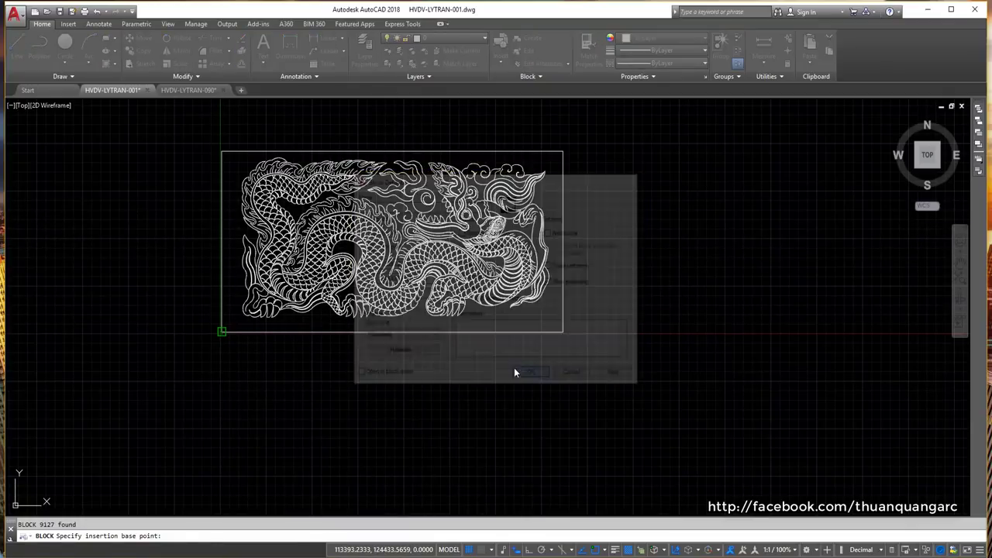
scroll(405, 263, "down", 5)
scroll(405, 264, "up", 4)
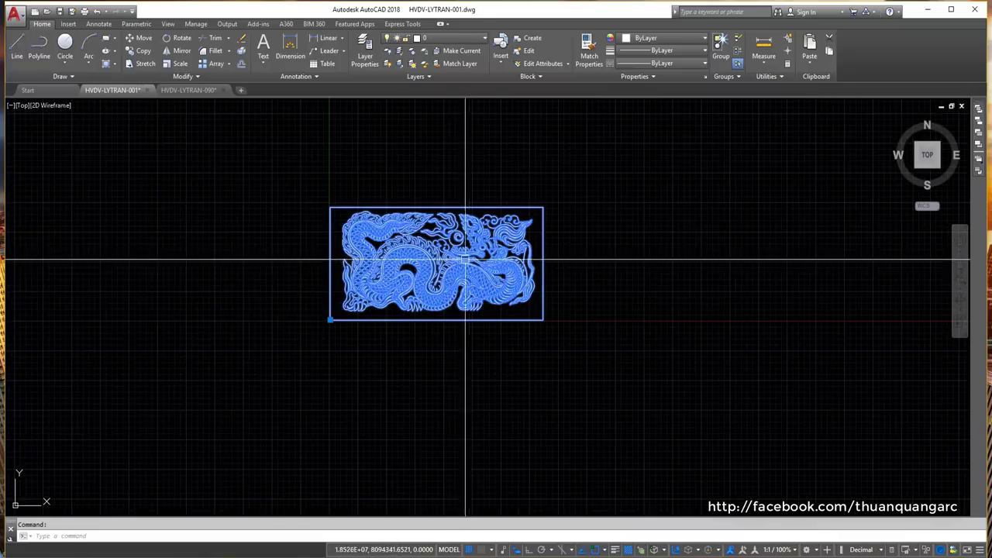
scroll(398, 240, "down", 4)
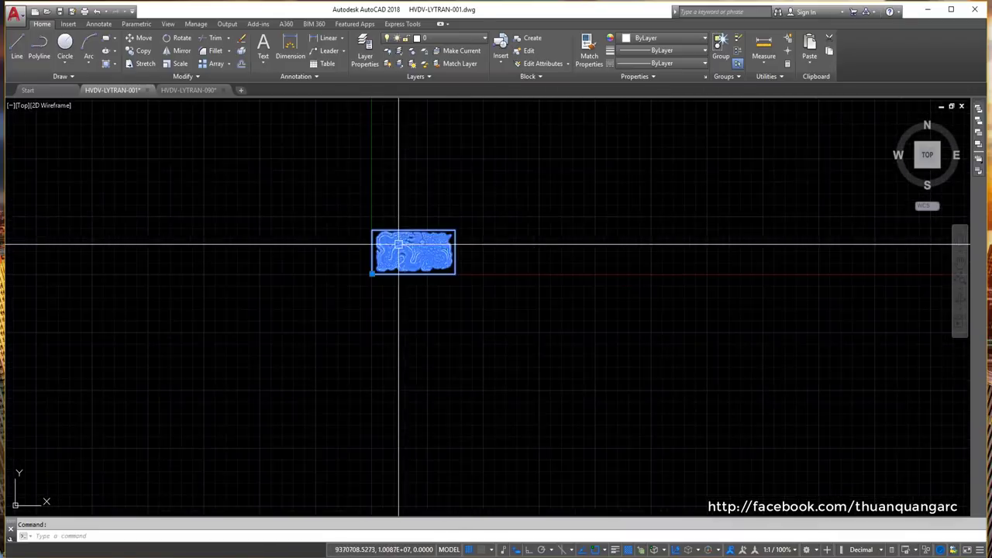
key("Escape")
scroll(429, 279, "up", 3)
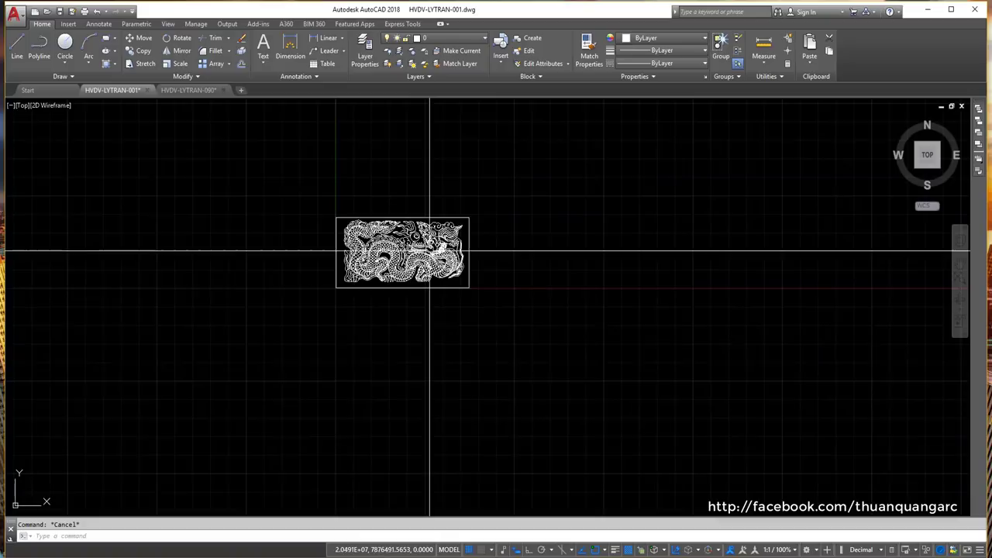
Save HVDV-LYTRAN-001.dwg as AutoCAD 2004/LT2004 into a new 3- Test folder under A Tien - Cad.
key("ctrl+shift+s")
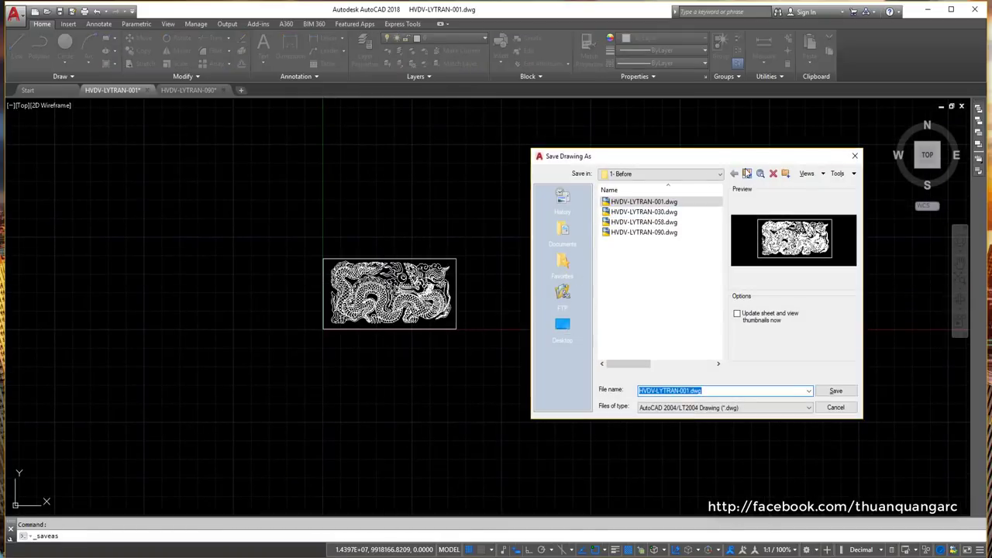
left_click(746, 173)
right_click(619, 265)
mouse_move(642, 377)
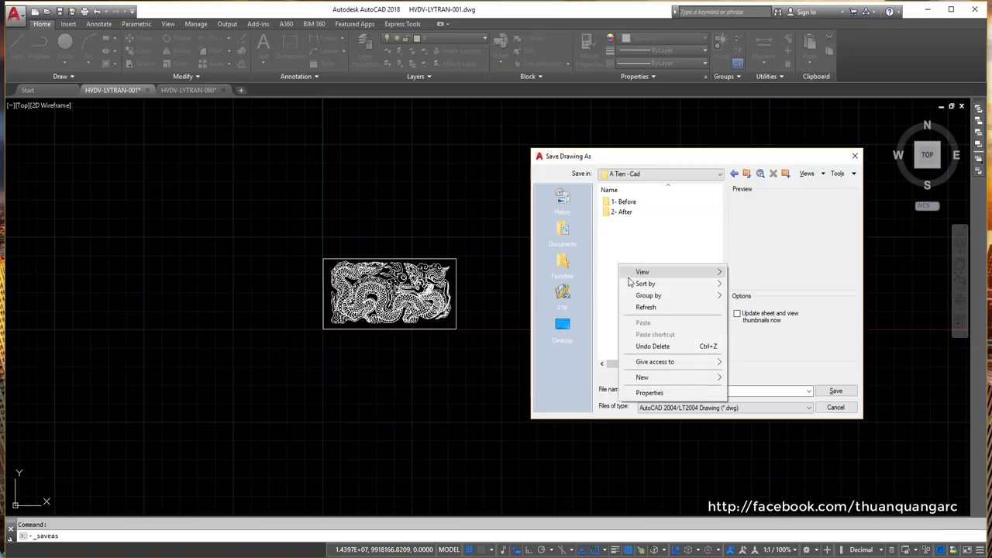
left_click(751, 379)
type("3- Test")
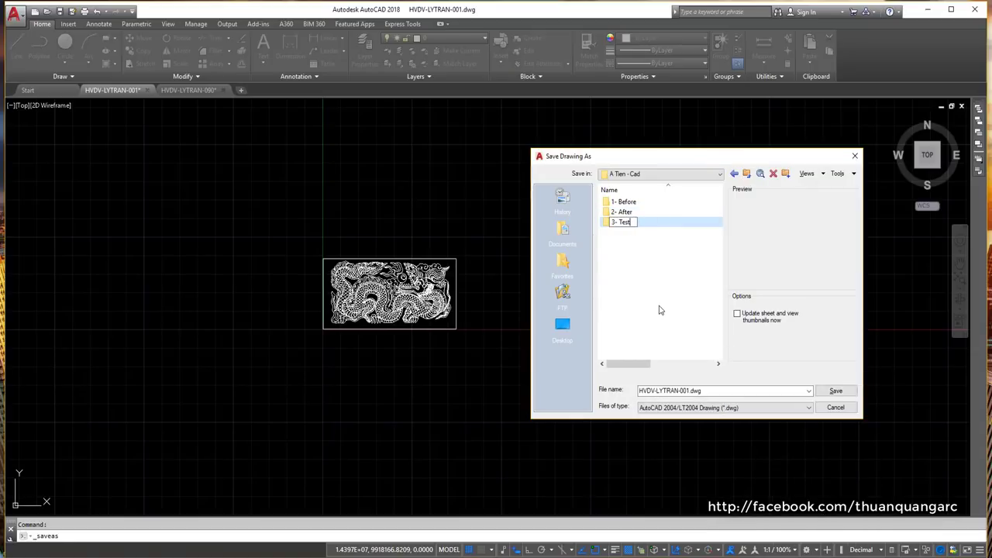
double_click(634, 226)
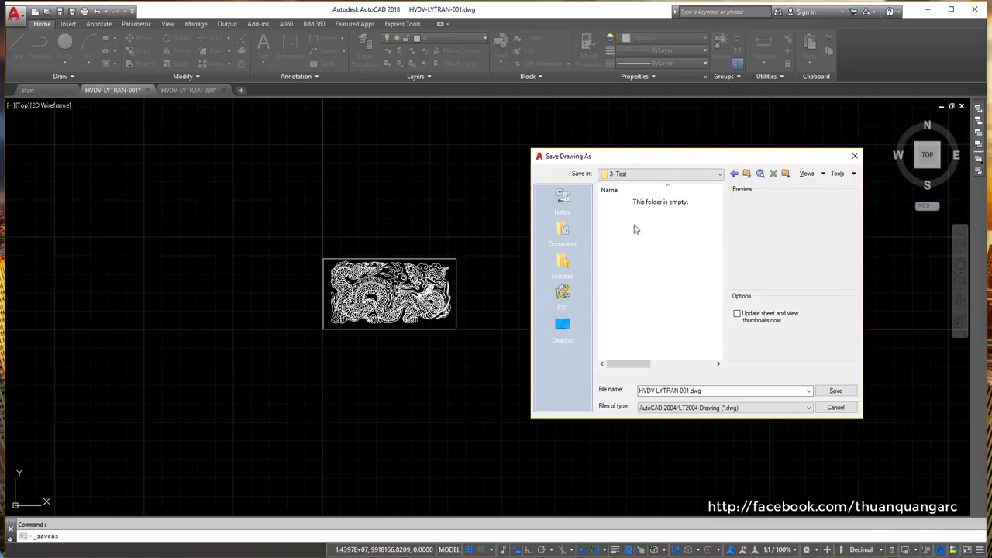
left_click(813, 399)
scroll(317, 312, "down", 2)
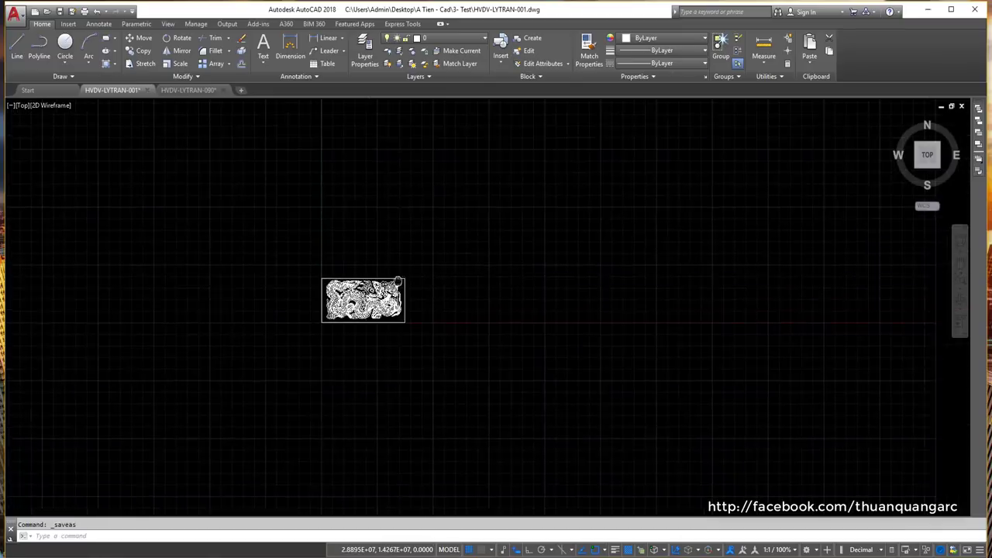
In the HVDV-LYTRAN-090 drawing, window-select the dragon emblem and explode it.
left_click(189, 90)
scroll(434, 201, "down", 3)
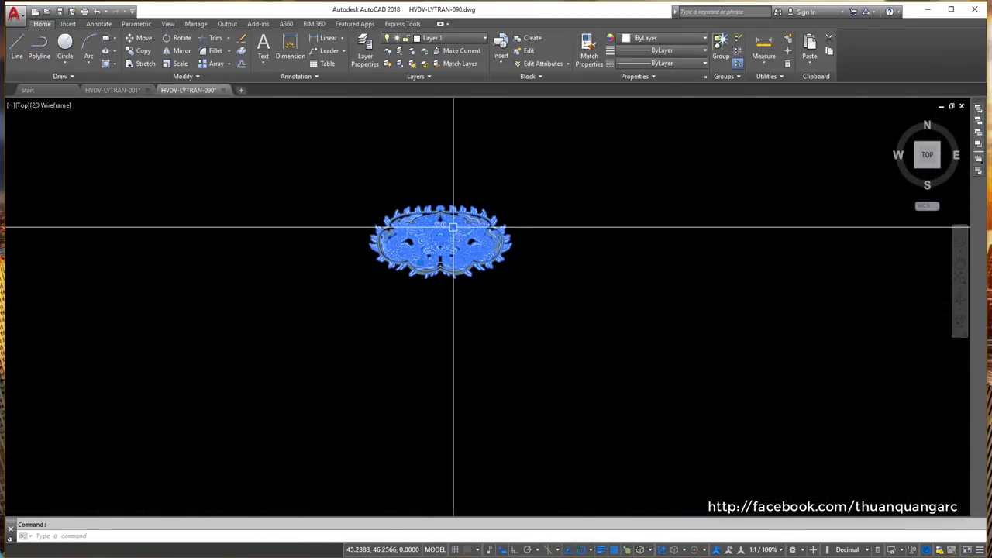
scroll(453, 227, "up", 1)
scroll(438, 206, "up", 1)
scroll(443, 222, "down", 3)
left_click(641, 348)
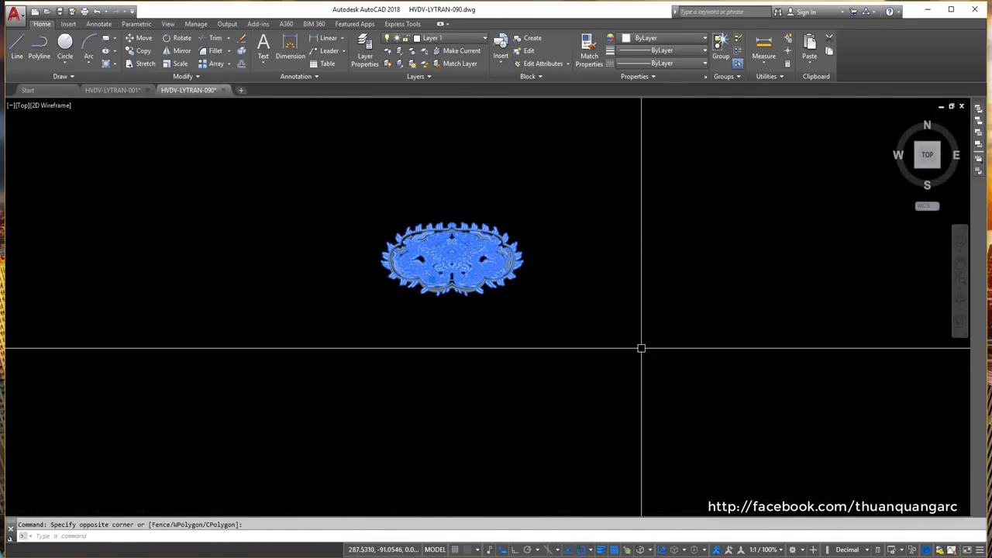
left_click(525, 290)
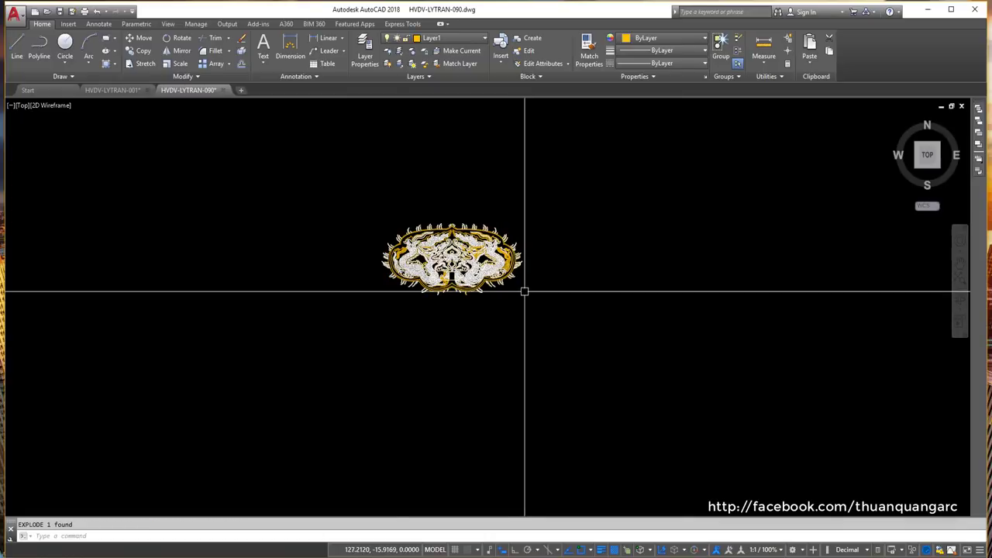
left_click(564, 330)
type("x")
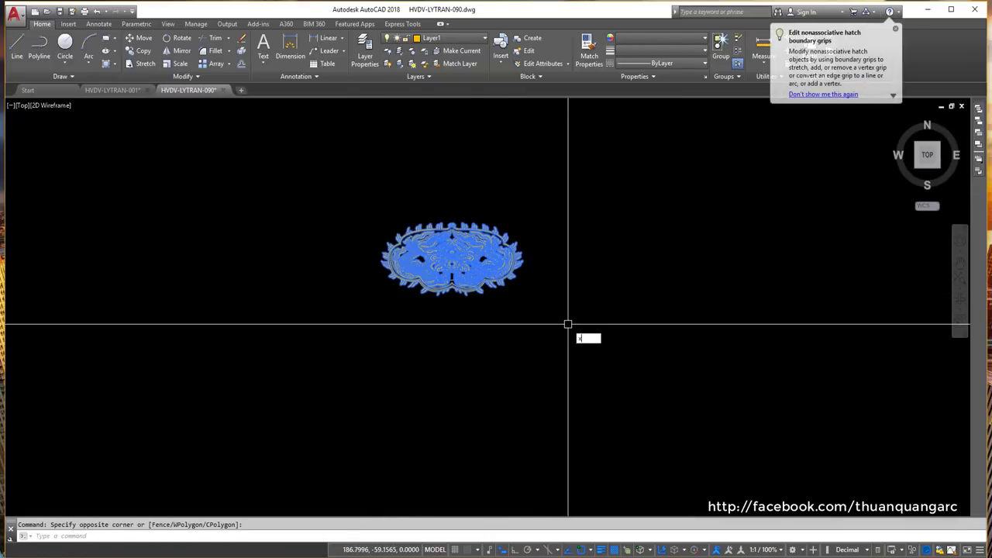
key("Return")
left_click(532, 322)
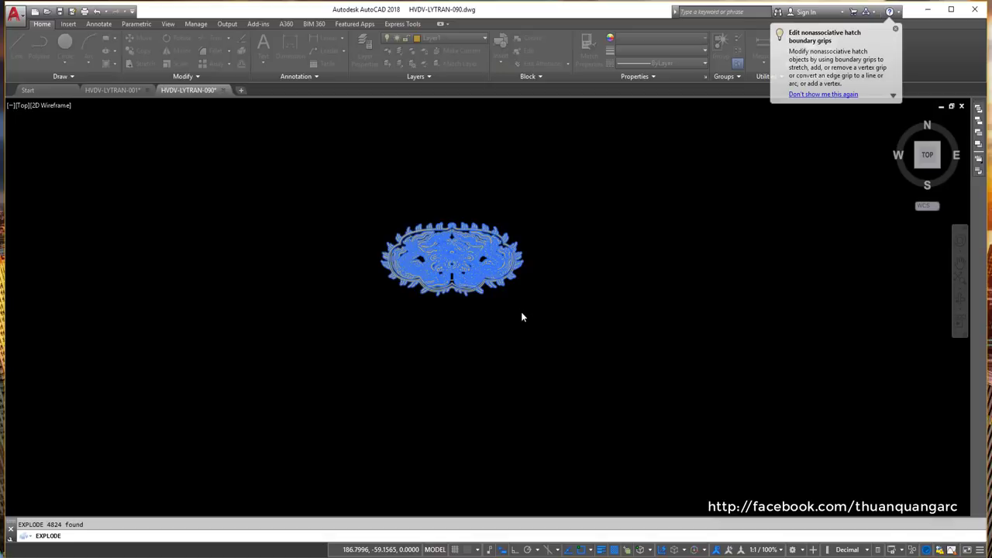
key("Escape")
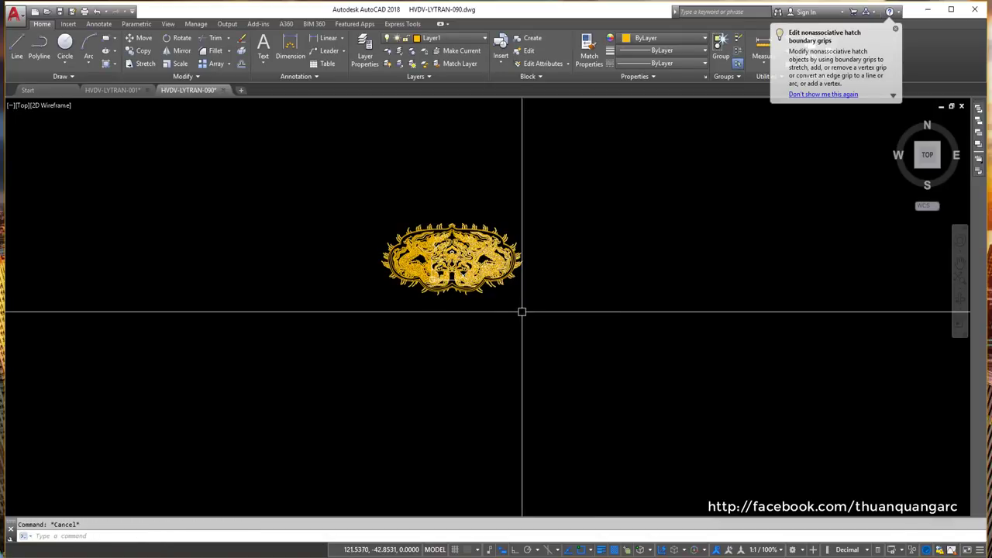
Move the emblem's hatch onto layer 0.
left_click(614, 318)
left_click(297, 186)
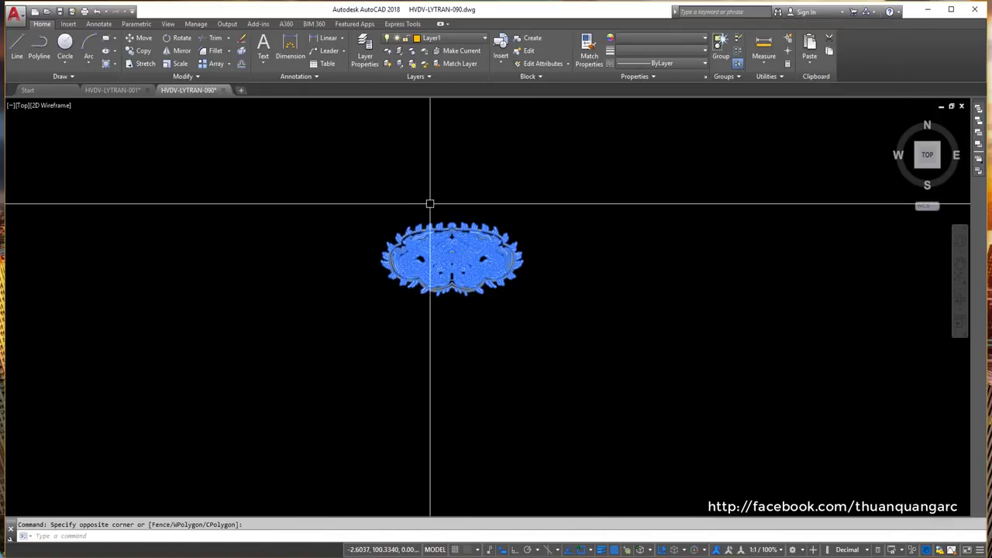
left_click(434, 38)
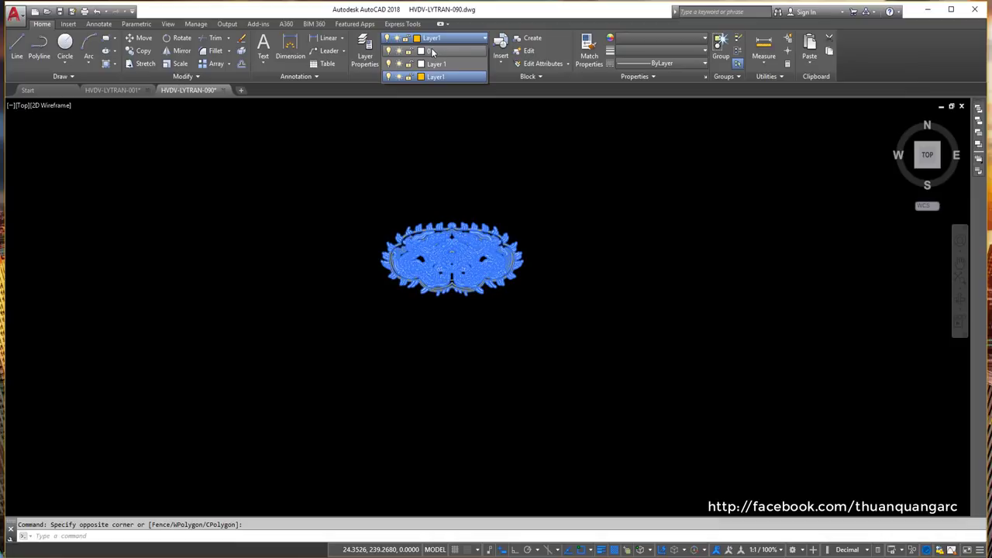
left_click(433, 52)
key("Escape")
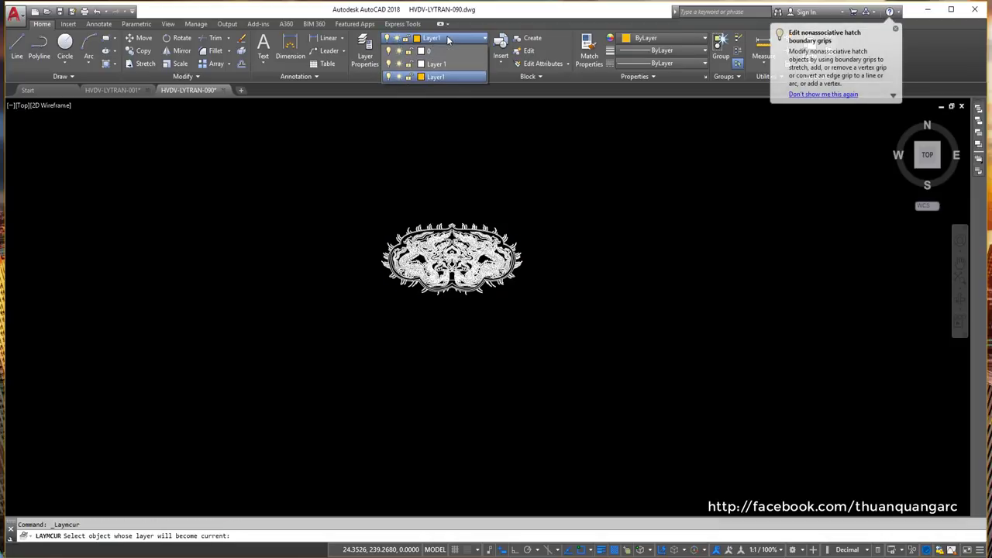
left_click(457, 50)
Set the hatch colour and lineweight to ByLayer and make layer 0 current.
left_click(571, 170)
left_click(289, 334)
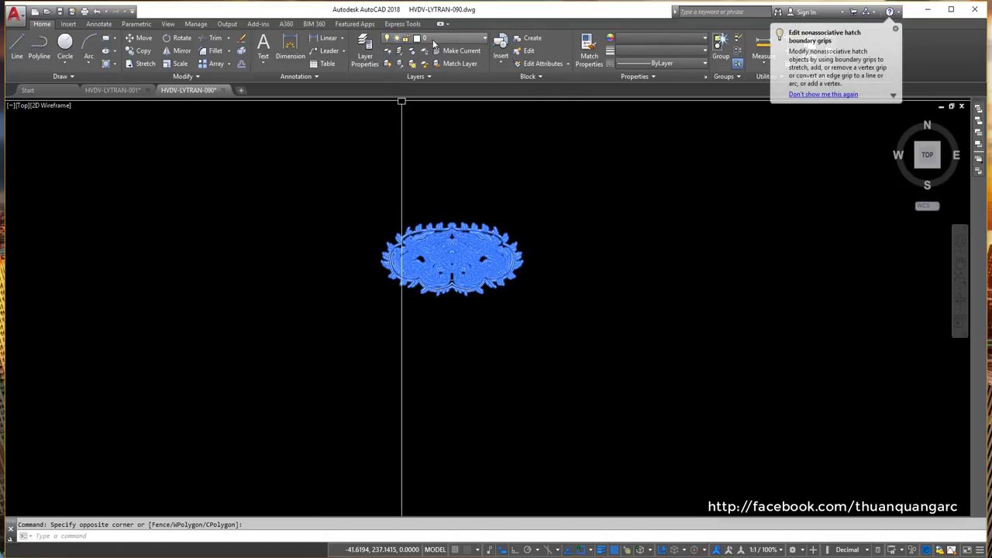
left_click(641, 40)
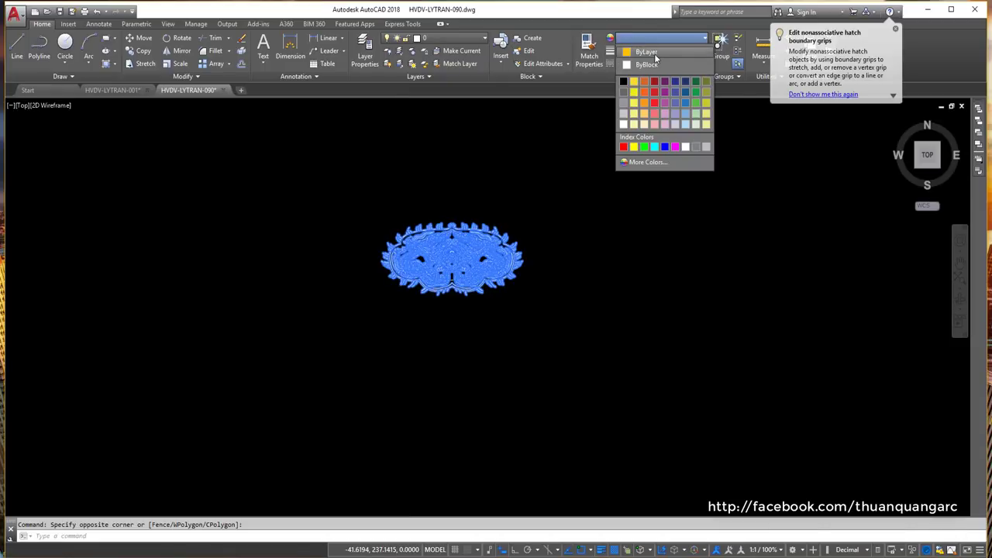
left_click(655, 52)
left_click(655, 51)
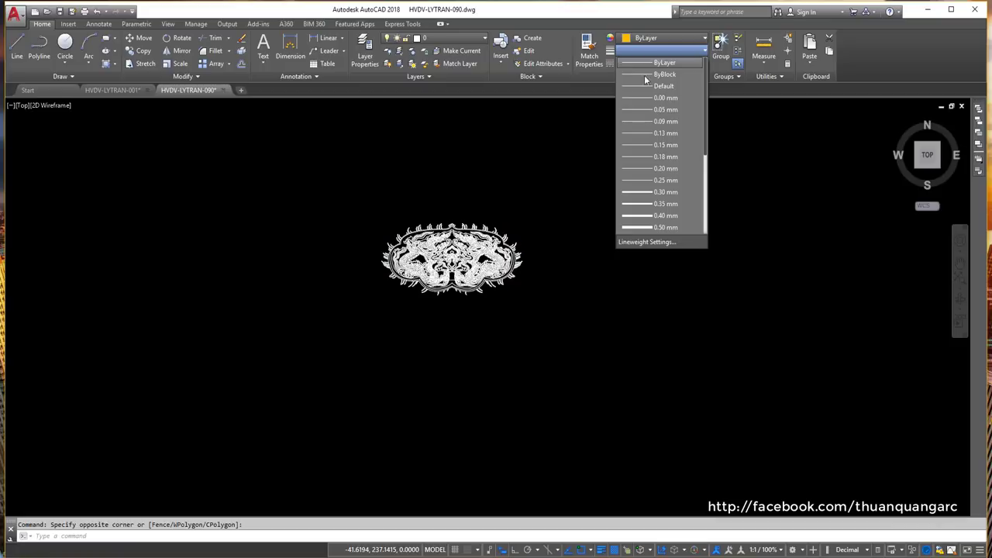
left_click(651, 62)
left_click(658, 63)
key("Escape")
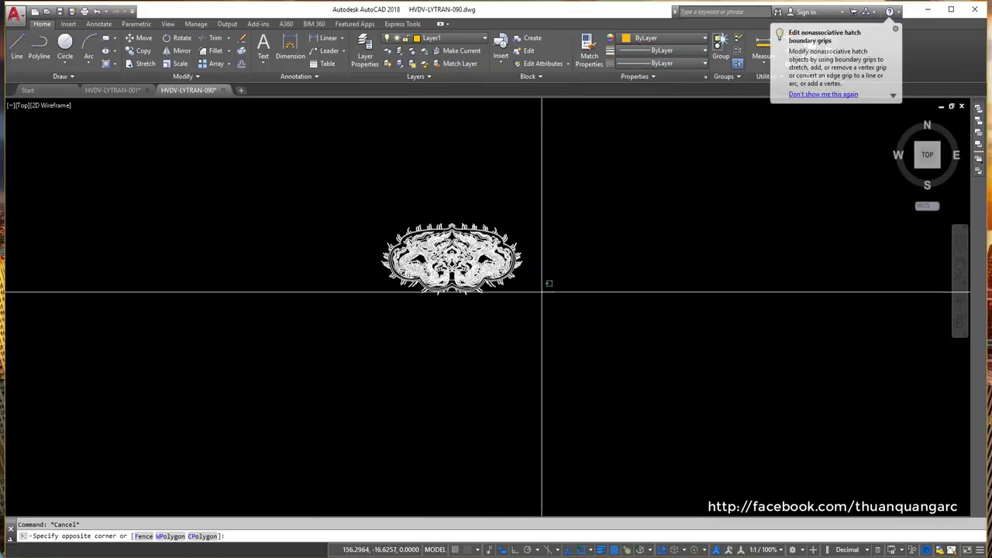
left_click(553, 290)
key("Escape")
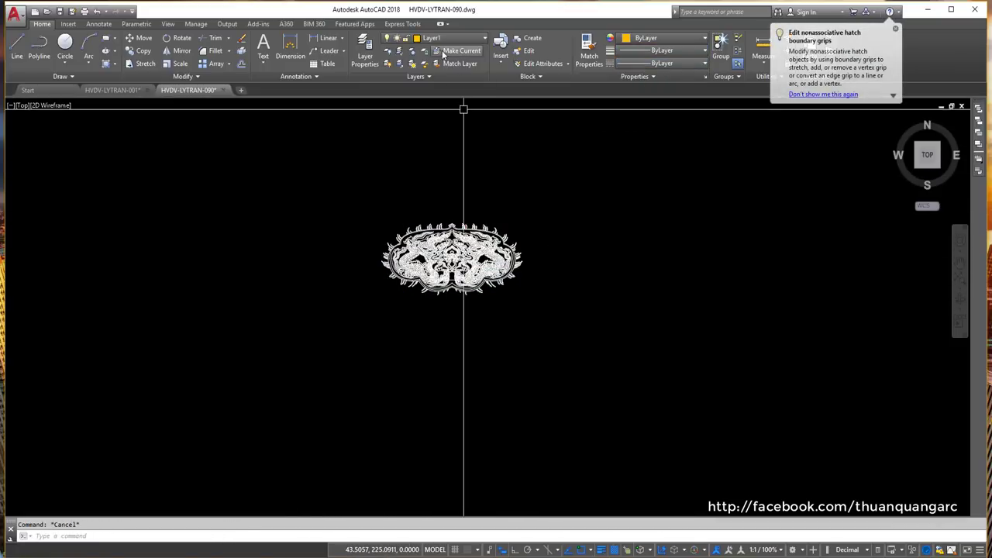
left_click(434, 38)
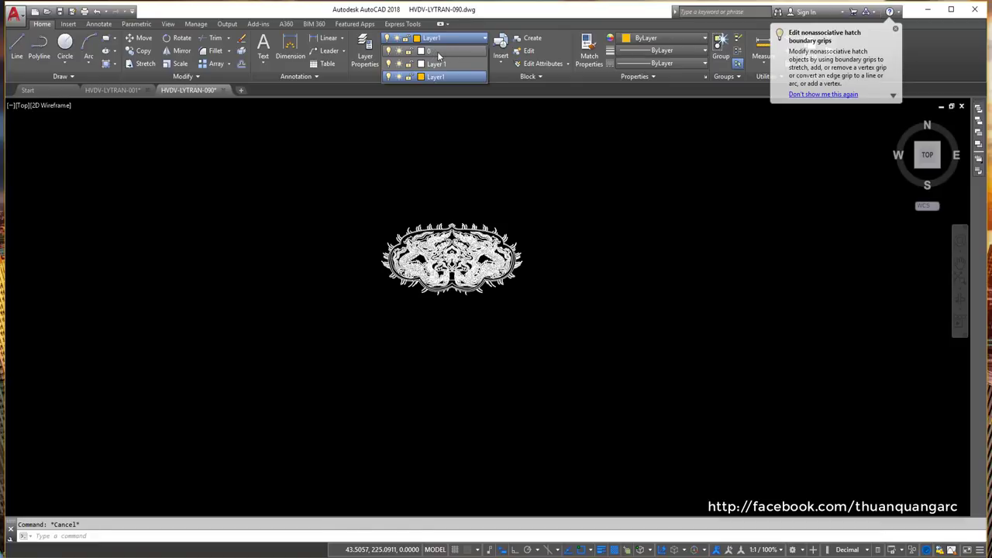
left_click(436, 51)
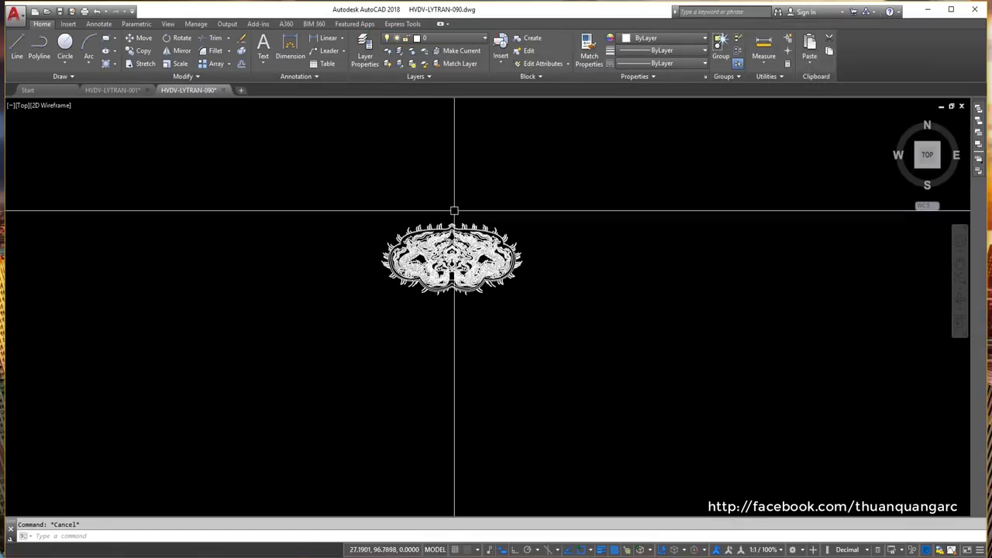
Recentre the dragon, open Purge and Purge All, confirming block 2 and Layer1.
scroll(454, 210, "up", 2)
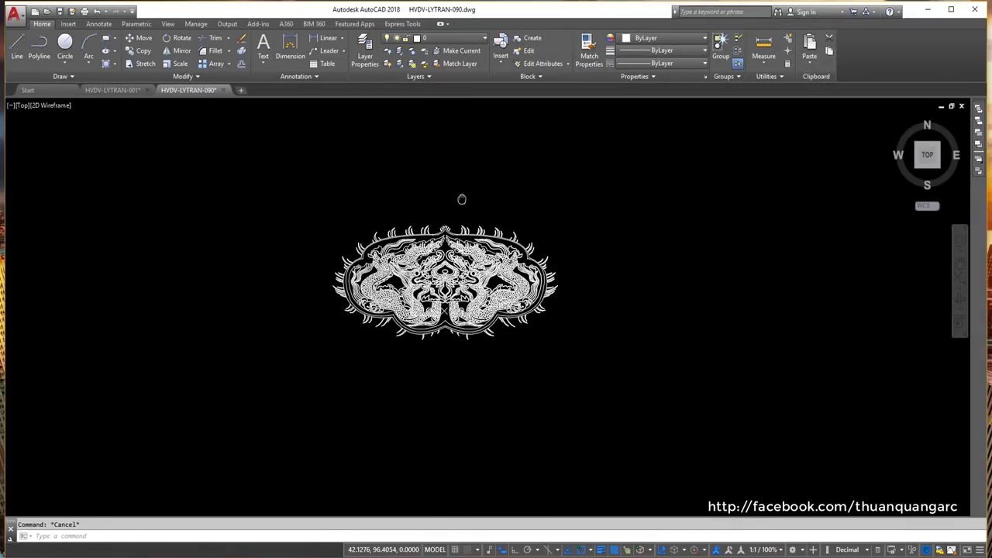
middle_click_drag(458, 204, 417, 246)
type("P")
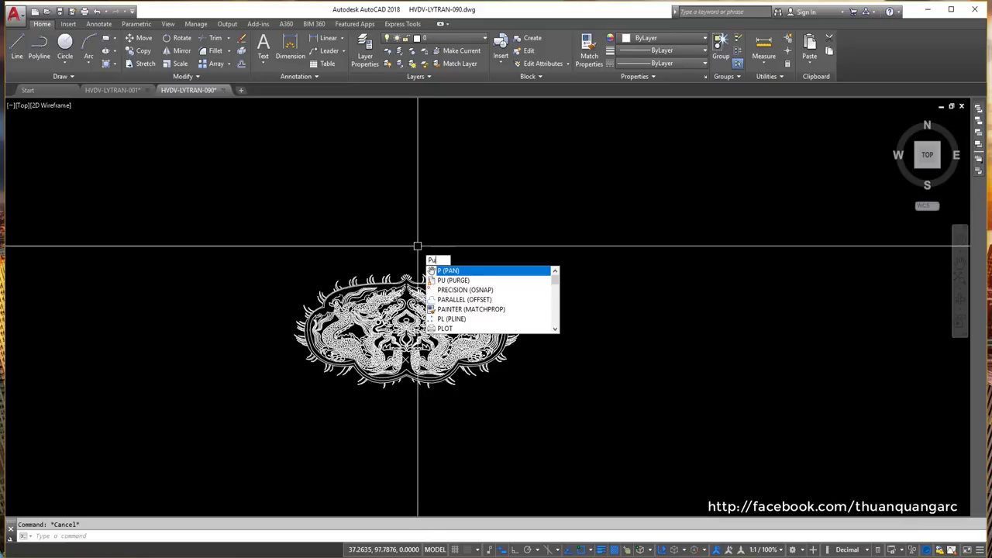
type("u")
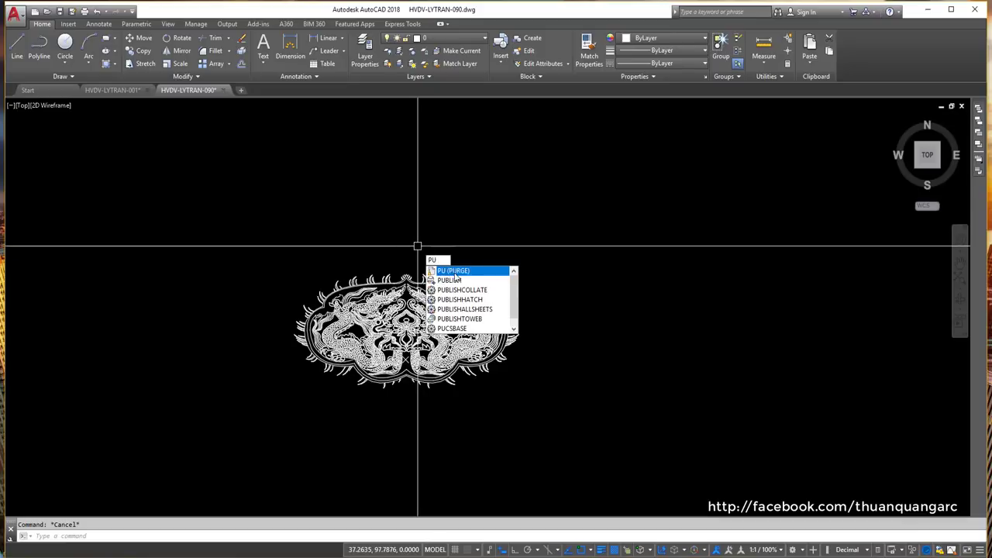
left_click(462, 271)
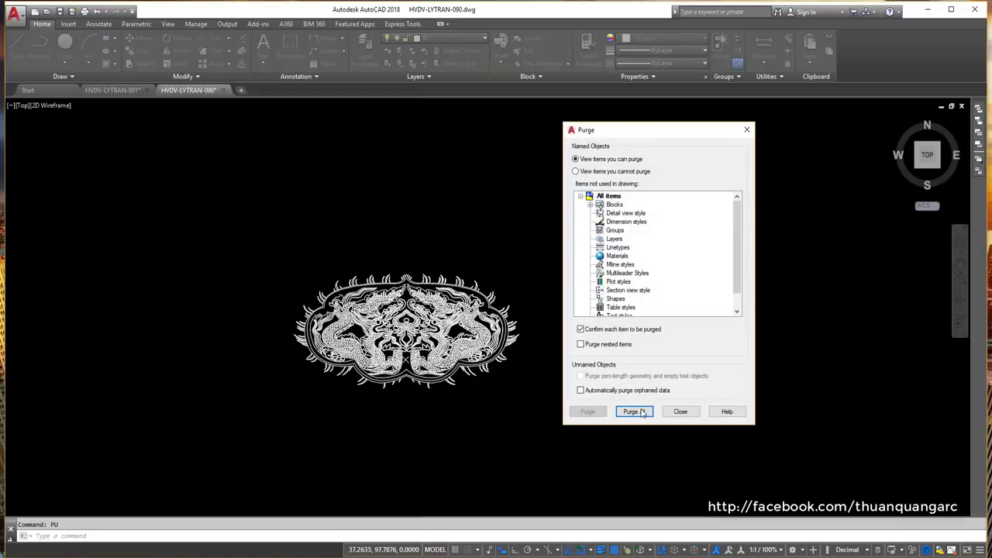
left_click(642, 413)
left_click(482, 280)
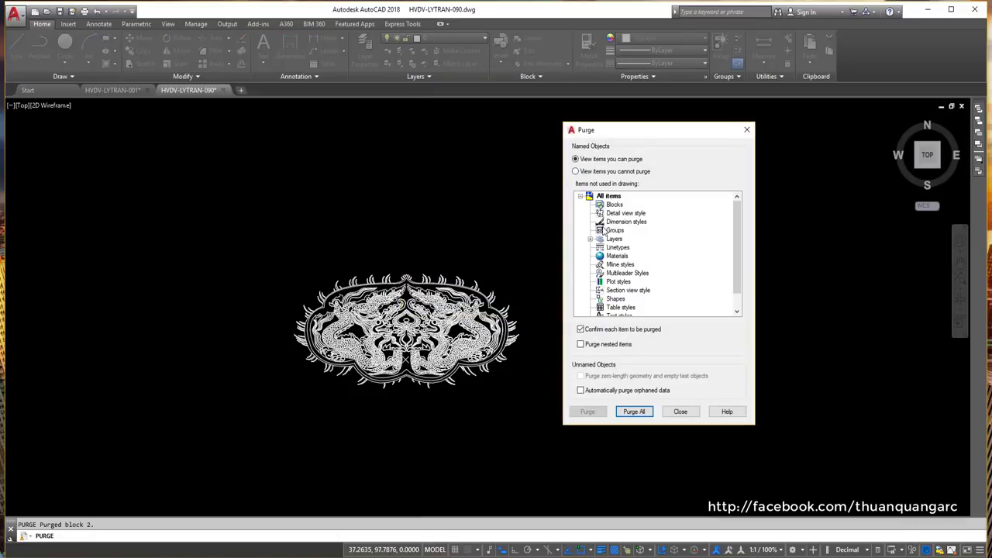
left_click(637, 412)
left_click(516, 276)
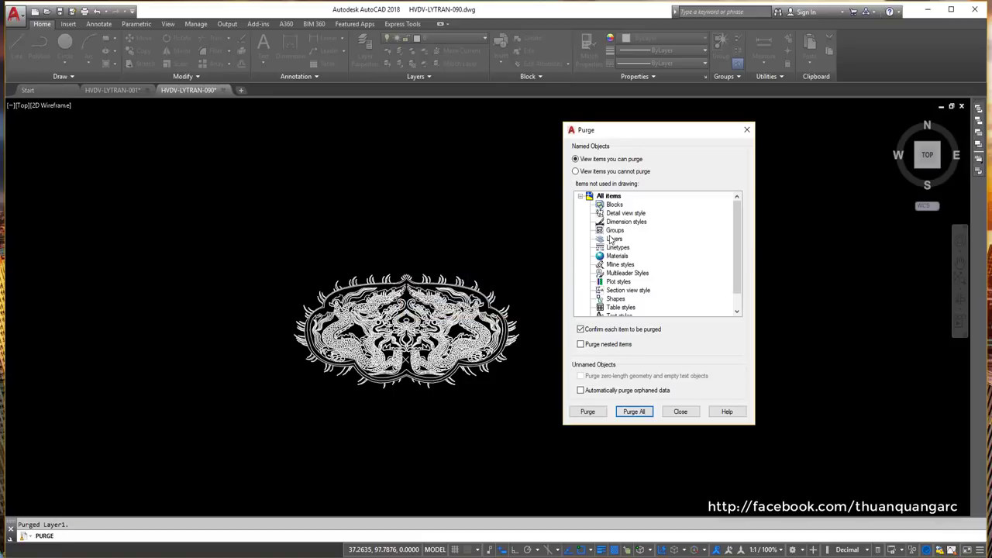
Close the Purge dialog and window-select every dragon object.
scroll(726, 265, "down", 1)
scroll(726, 265, "up", 1)
scroll(597, 216, "down", 1)
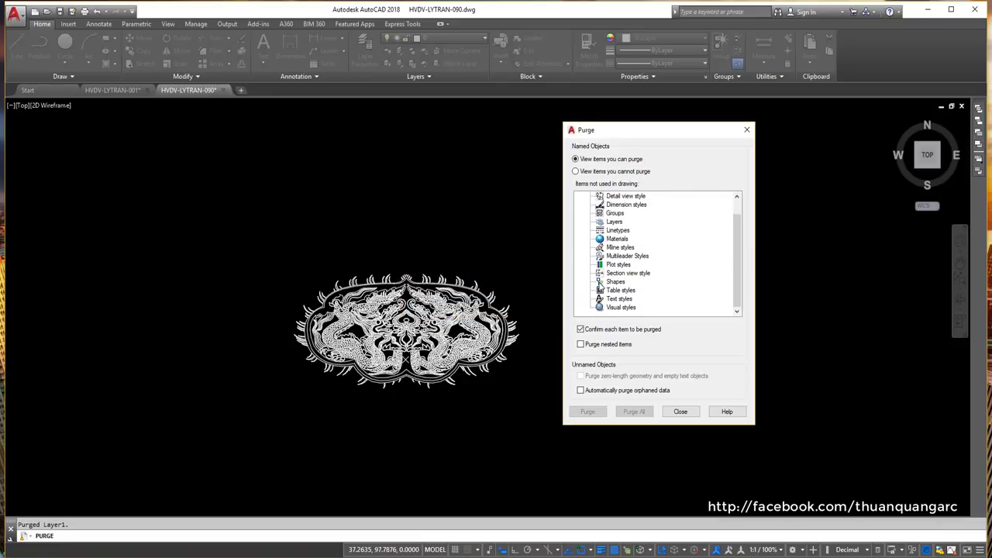
scroll(602, 260, "up", 1)
scroll(601, 263, "down", 1)
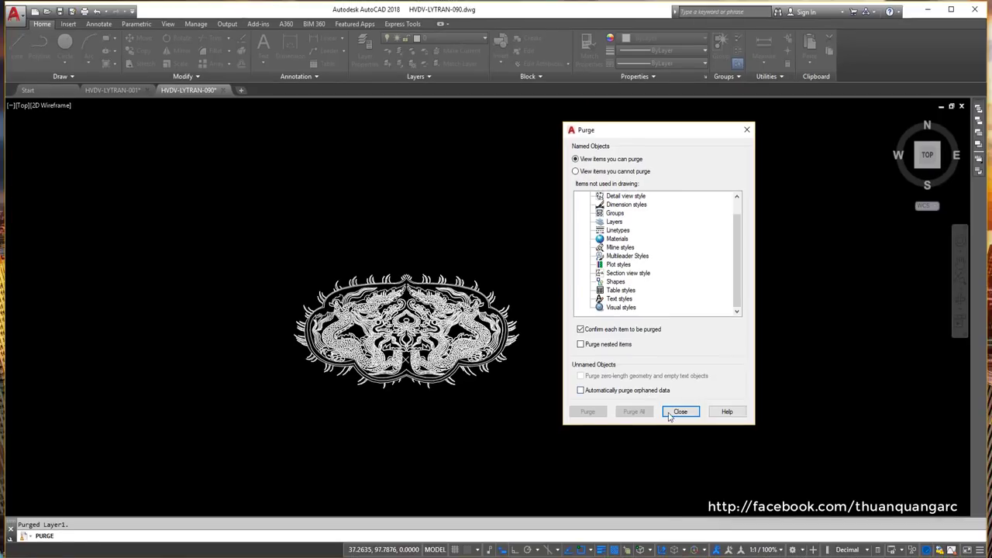
left_click(739, 348)
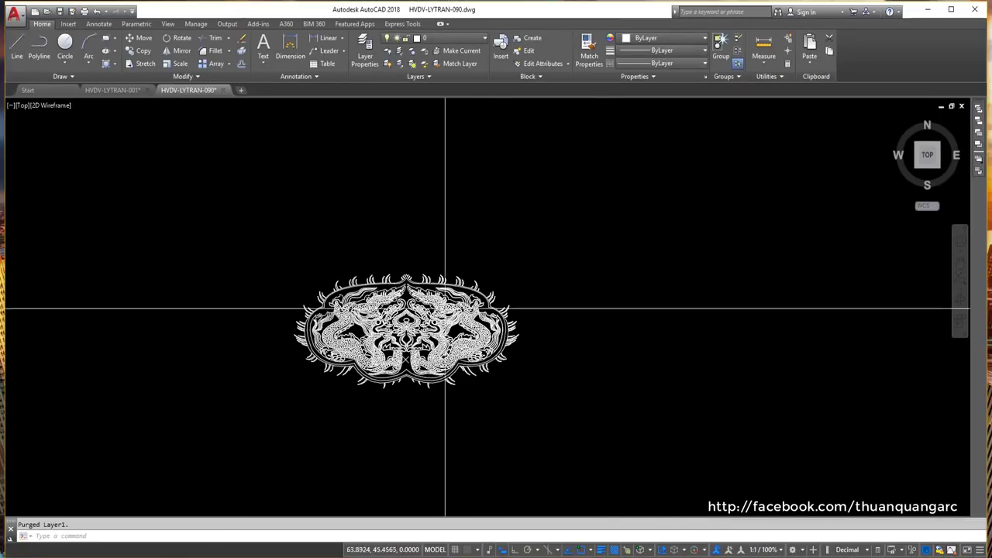
left_click(257, 255)
left_click(571, 403)
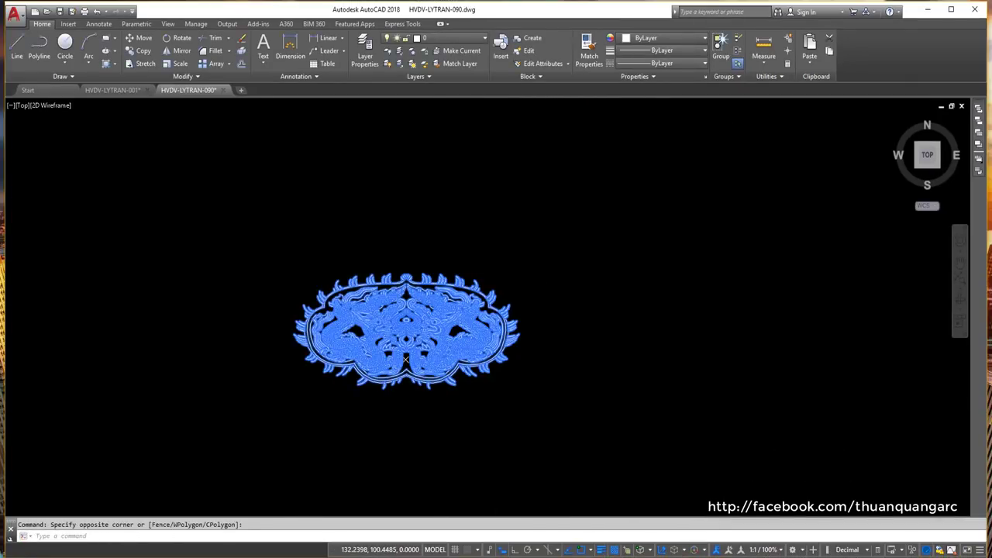
Run OVERKILL on the whole dragon, deleting 24163 duplicates from 51124 objects.
key("Escape")
type("OVERKILL")
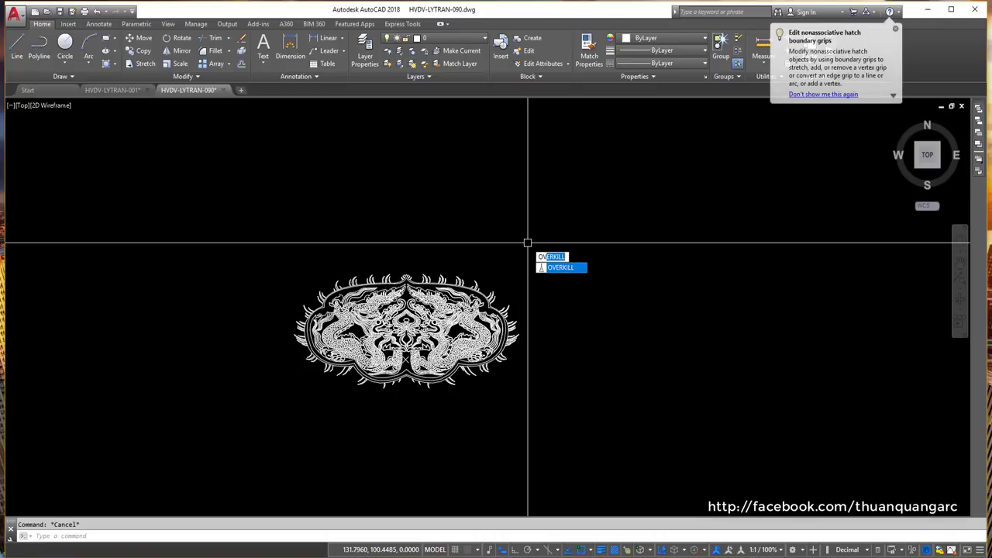
key("Return")
left_click(253, 241)
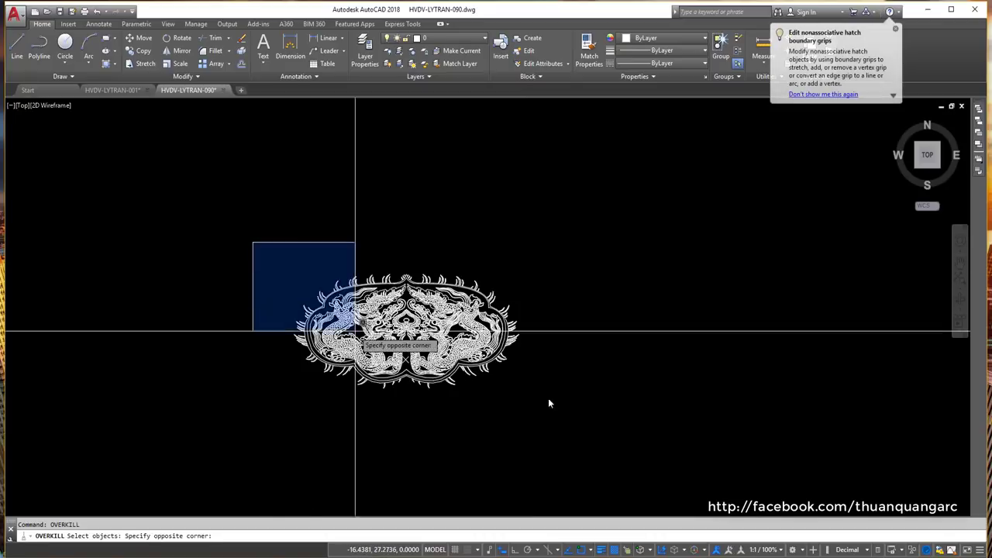
left_click(628, 414)
key("Return")
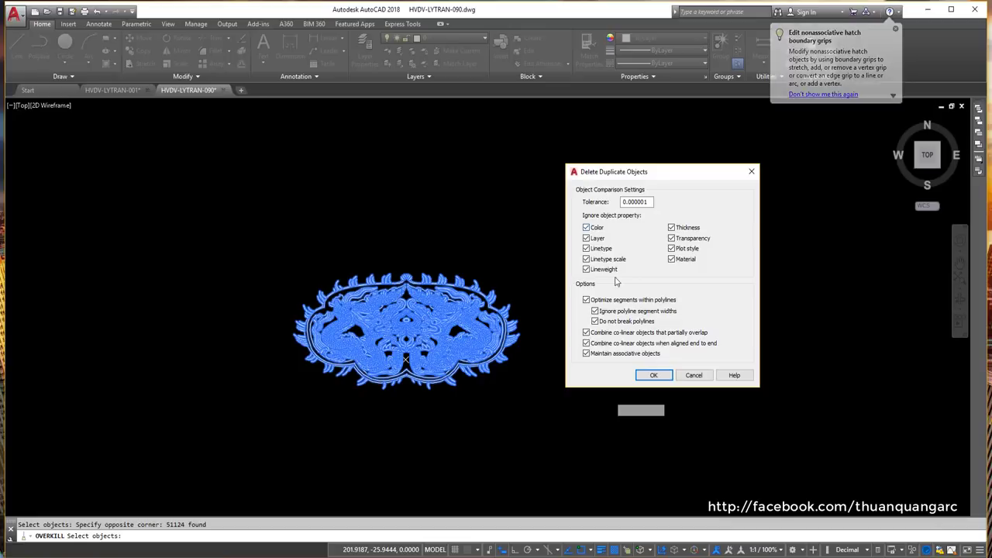
left_click(654, 375)
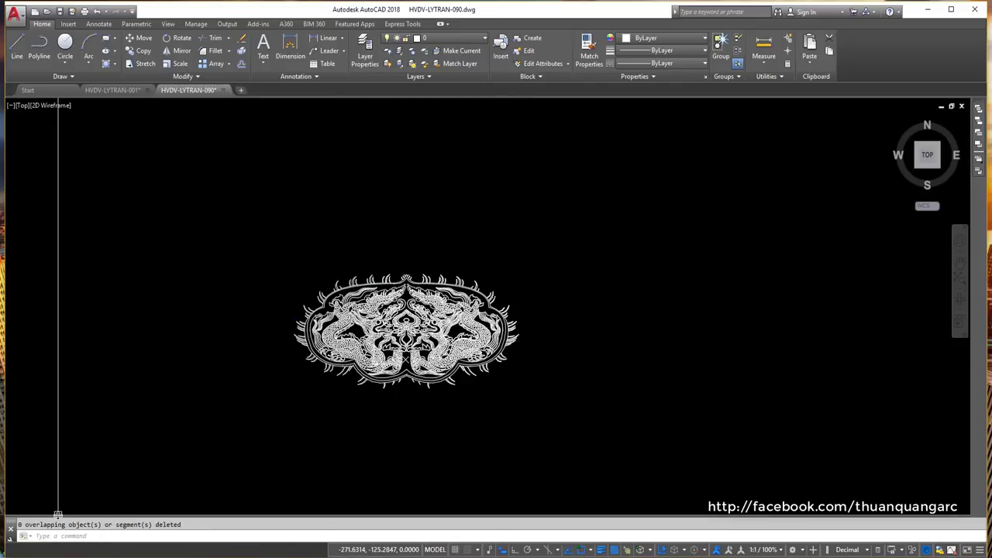
Review the command history and regenerate the drawing so the dragon's curves display smoothly.
left_click_drag(58, 515, 73, 471)
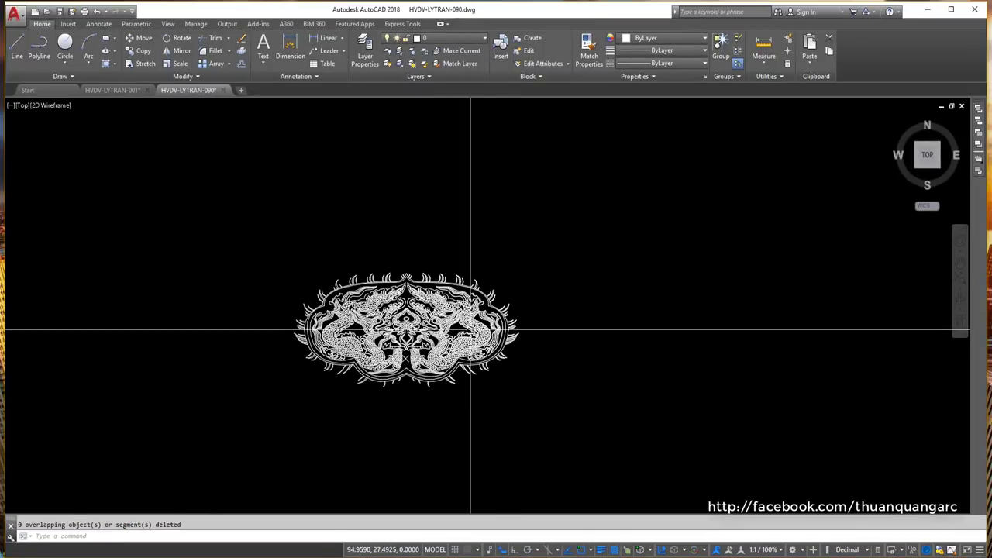
scroll(374, 324, "up", 2)
scroll(379, 318, "up", 4)
scroll(442, 233, "down", 2)
scroll(450, 223, "up", 2)
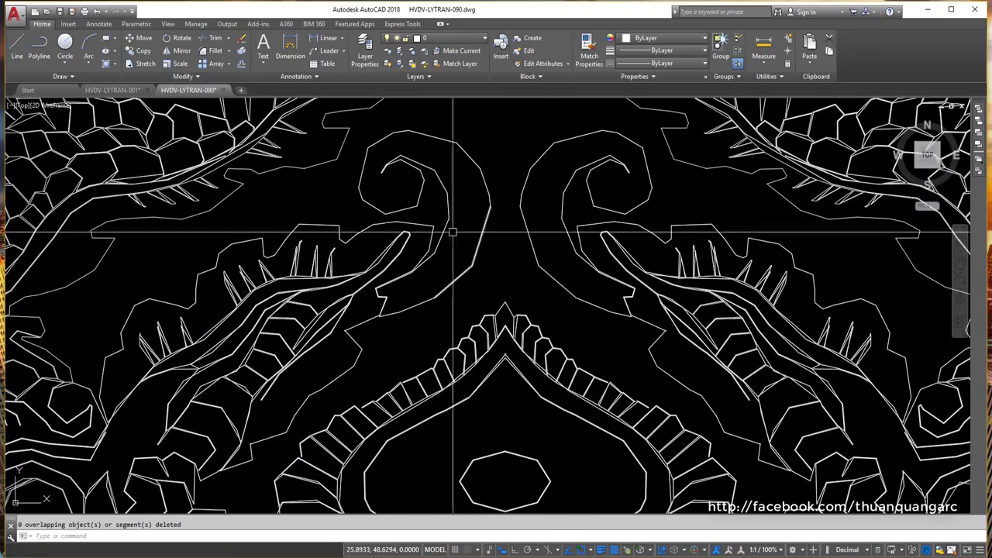
type("re")
key("Return")
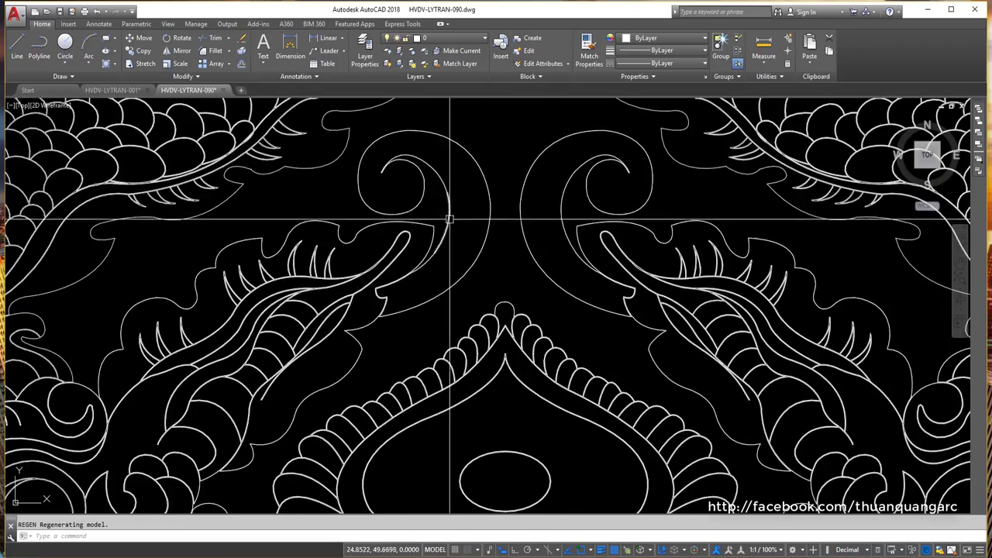
scroll(469, 229, "down", 2)
scroll(491, 241, "up", 3)
scroll(491, 242, "down", 3)
scroll(534, 207, "up", 3)
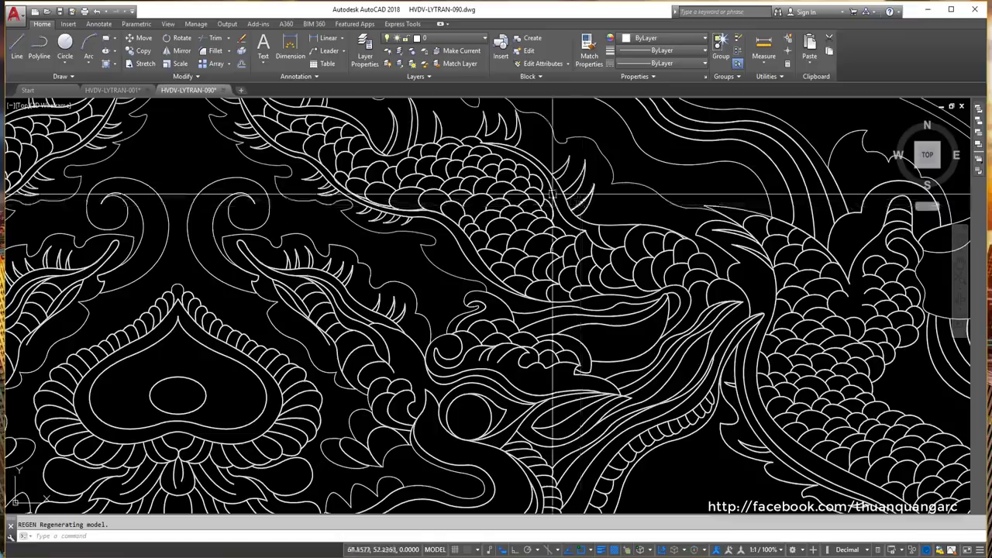
scroll(534, 206, "up", 2)
scroll(536, 207, "up", 2)
scroll(536, 207, "down", 3)
scroll(472, 228, "down", 3)
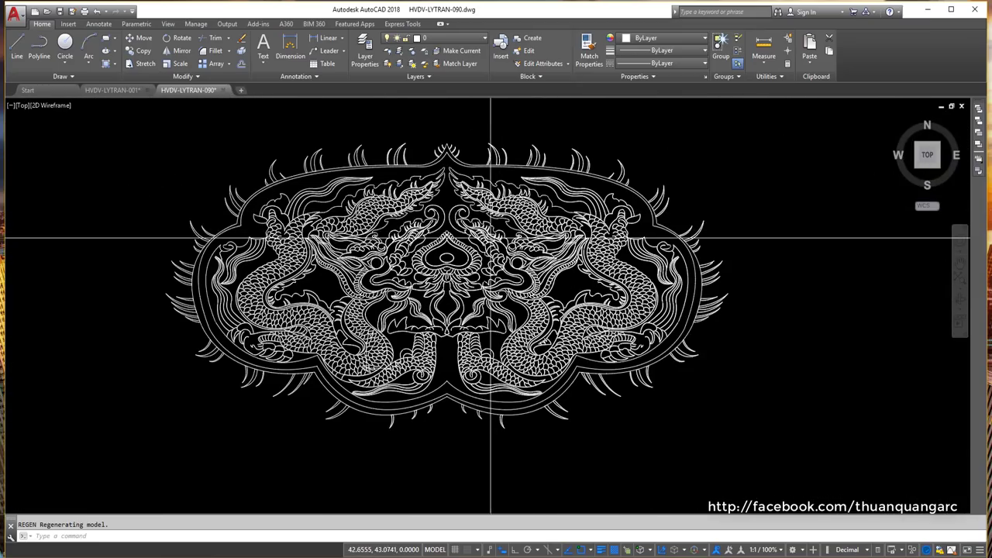
scroll(421, 227, "down", 1)
scroll(324, 170, "down", 2)
left_click(290, 147)
Check the layer list, then delete Layer 1 with LAYDEL by Name.
left_click(624, 307)
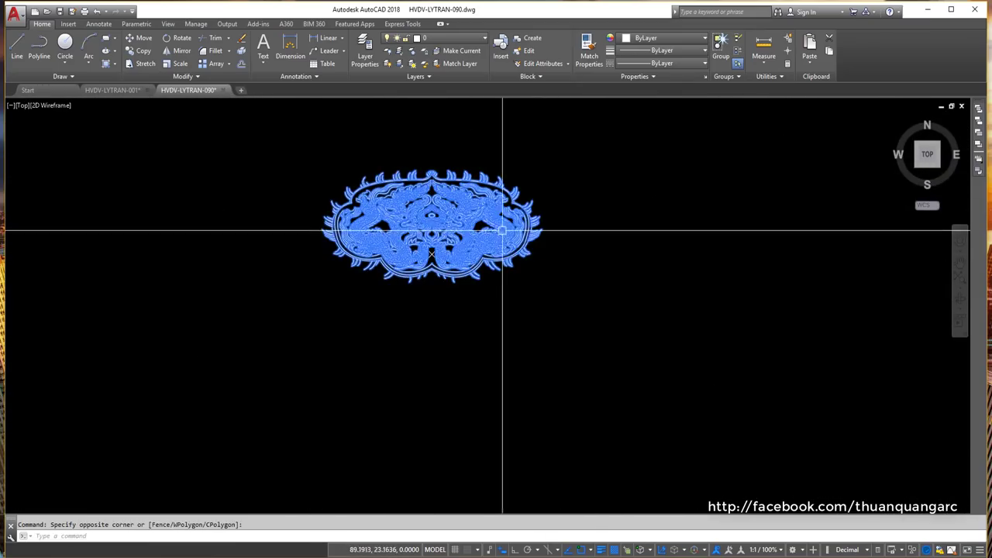
key("Escape")
left_click(448, 41)
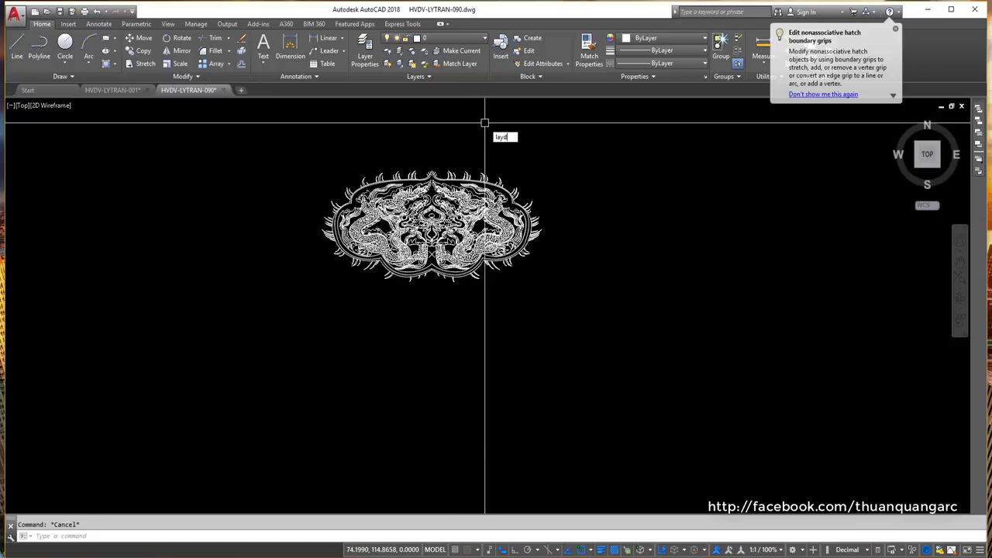
key("Return")
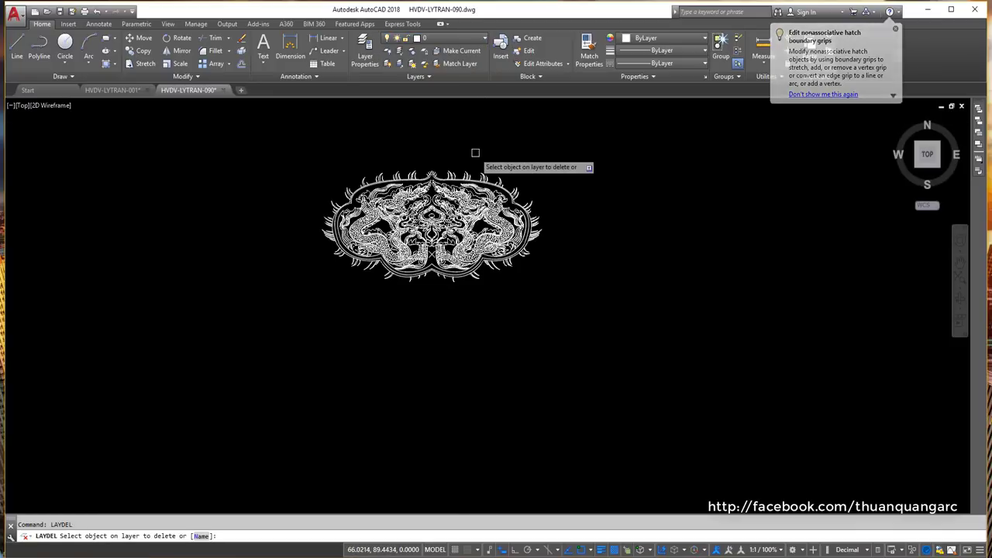
key("Down")
left_click(504, 181)
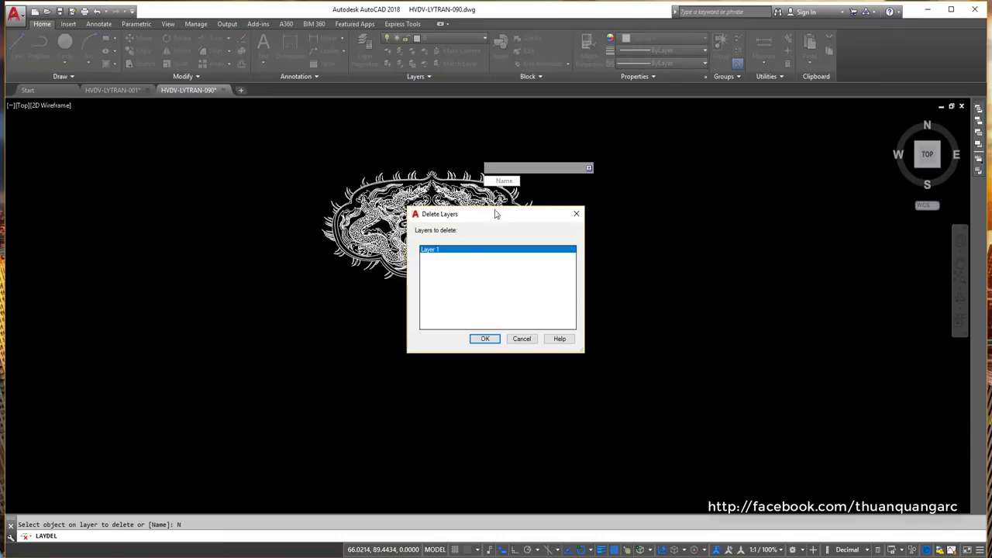
left_click(487, 338)
Window-select the entire dragon emblem.
left_click(509, 290)
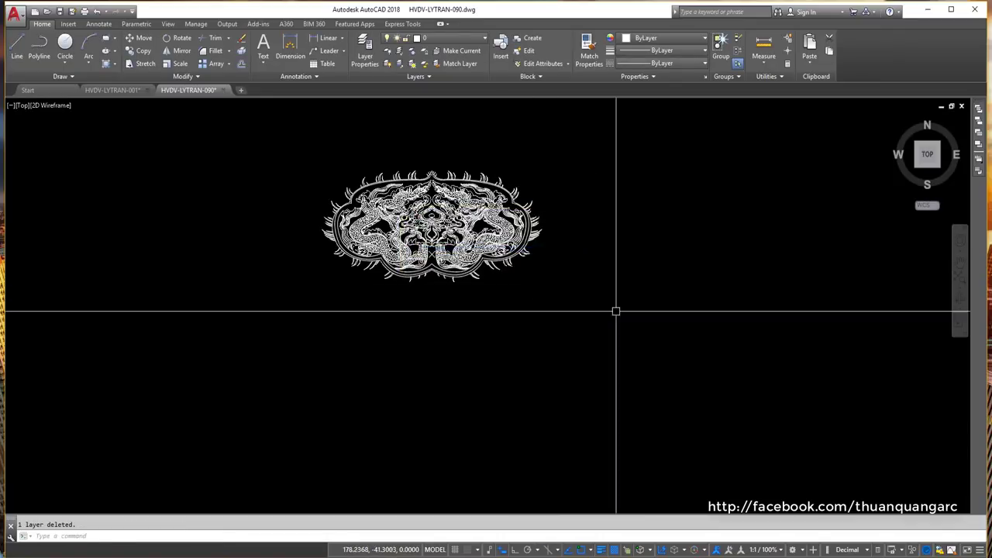
left_click(645, 315)
left_click(254, 132)
Make the emblem's 26961 objects into block 1, based at a picked point below-left of it.
type("B")
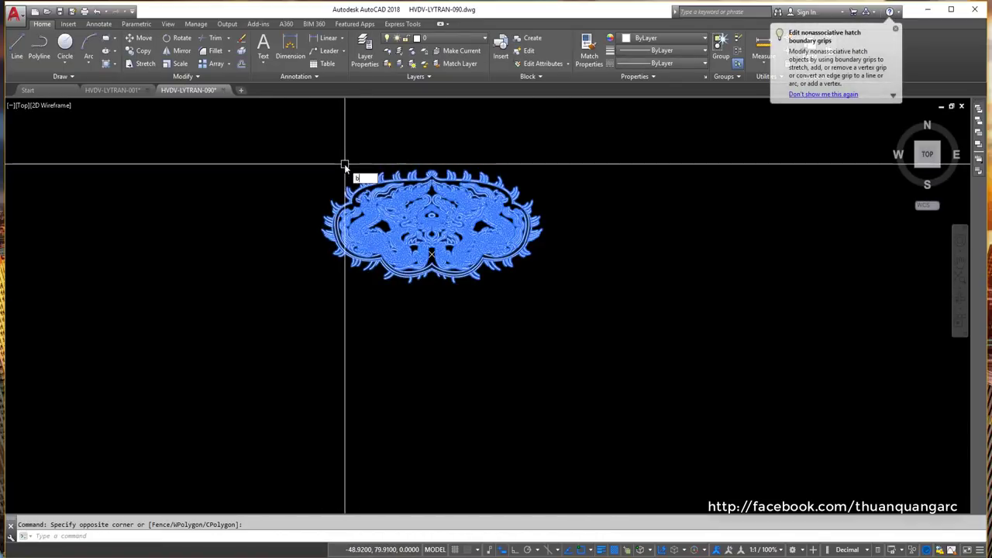
key("Return")
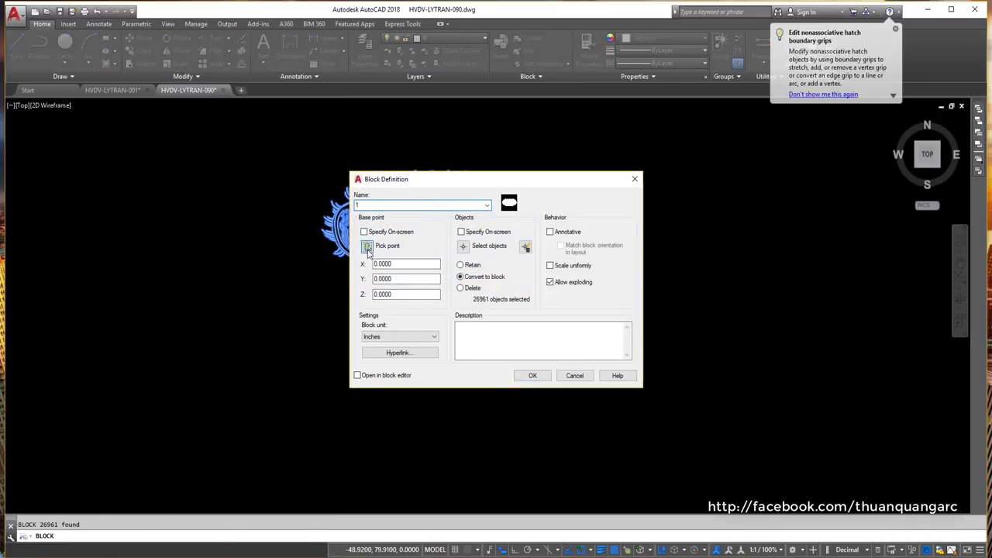
left_click(368, 246)
left_click(427, 296)
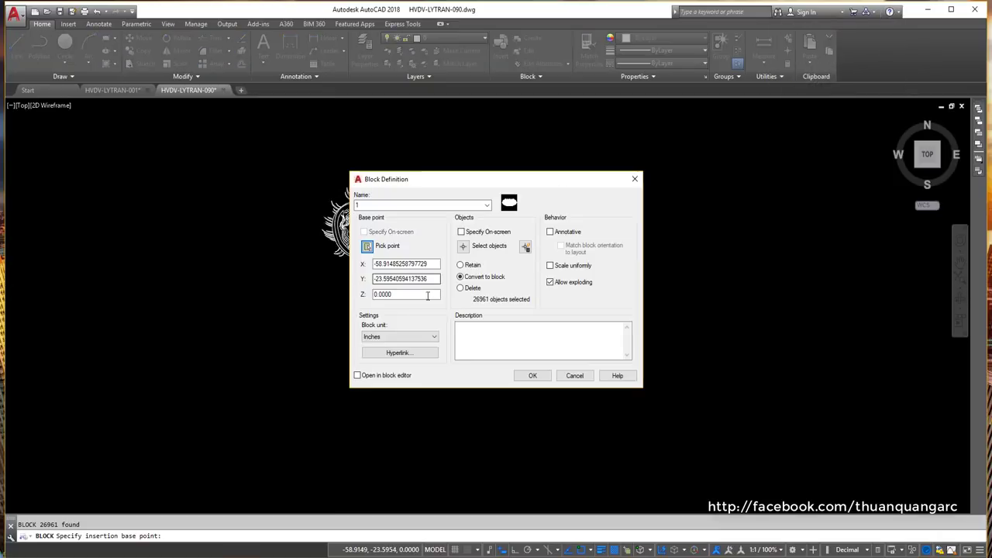
left_click(532, 375)
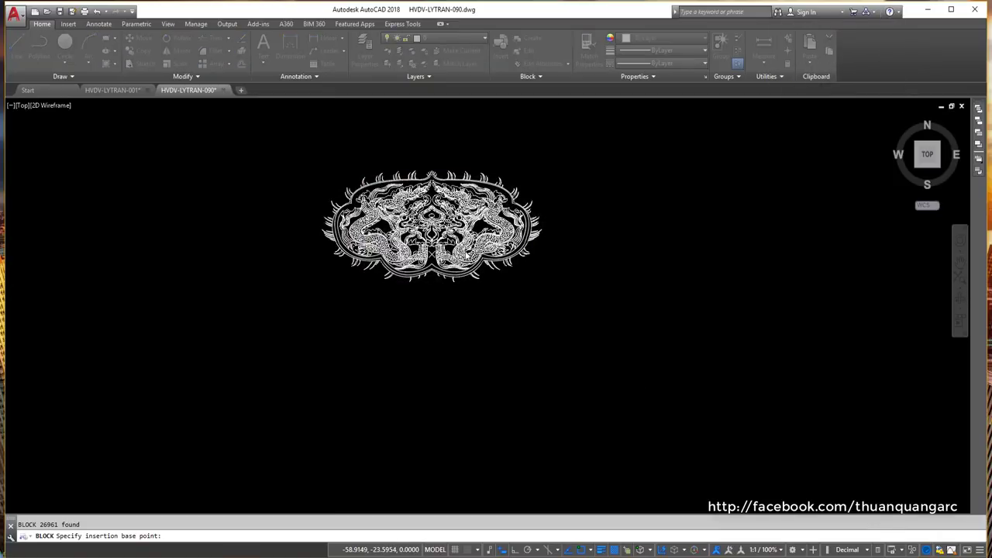
scroll(462, 226, "up", 2)
scroll(463, 226, "up", 3)
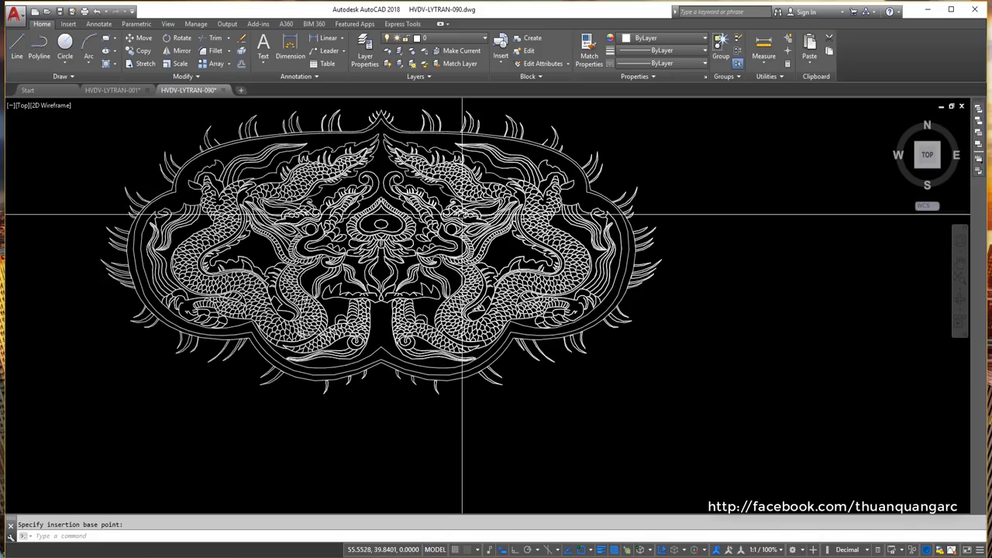
scroll(461, 225, "up", 1)
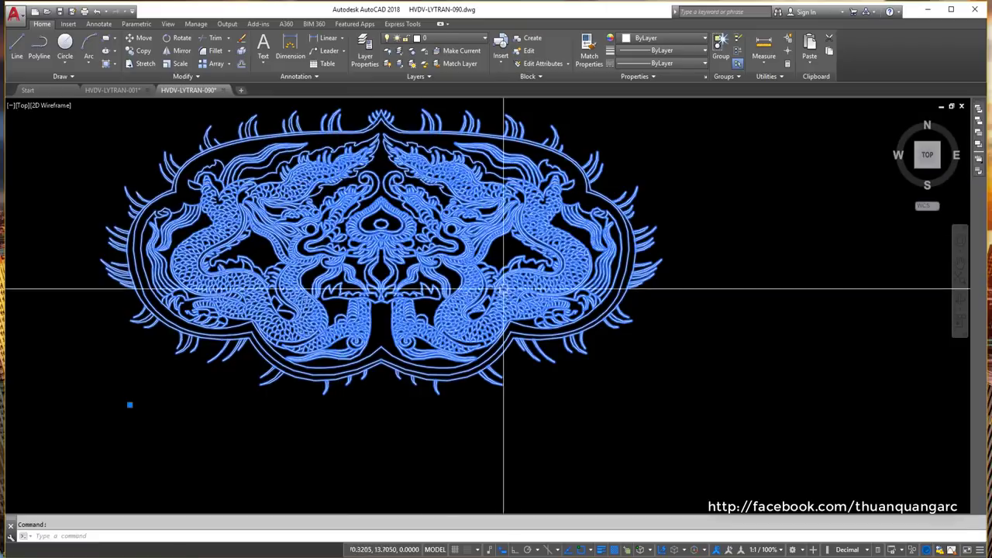
scroll(472, 280, "down", 2)
middle_click_drag(460, 272, 489, 291)
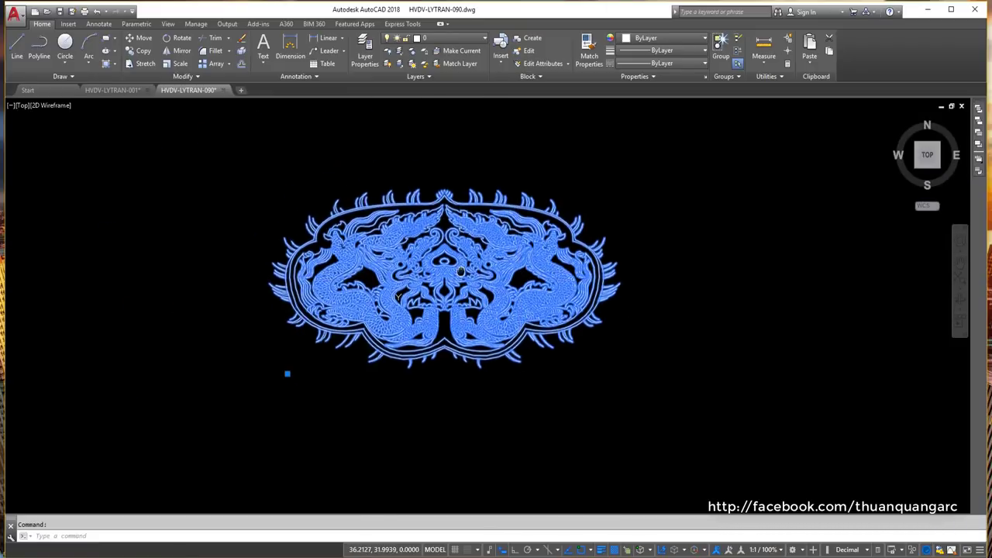
scroll(513, 275, "up", 2)
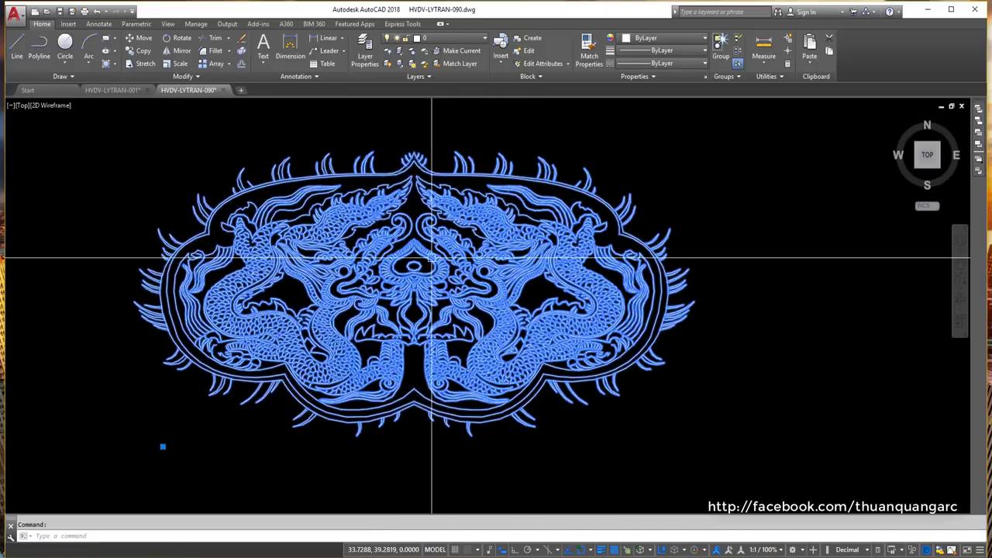
Save the drawing as HVDV-LYTRAN-090.dwg in the 3- Test folder, one level up.
key("ctrl+shift+s")
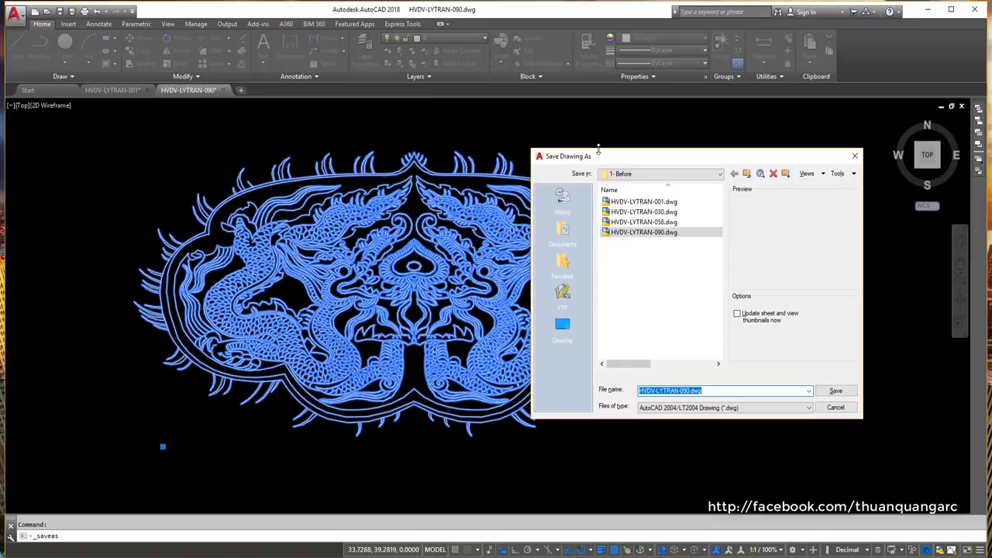
left_click_drag(600, 154, 543, 140)
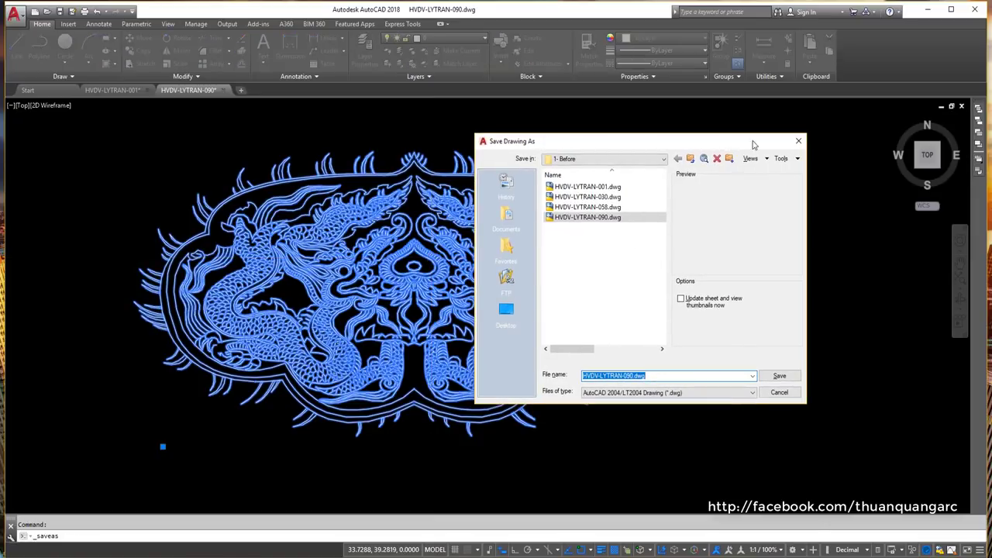
left_click(695, 158)
double_click(570, 207)
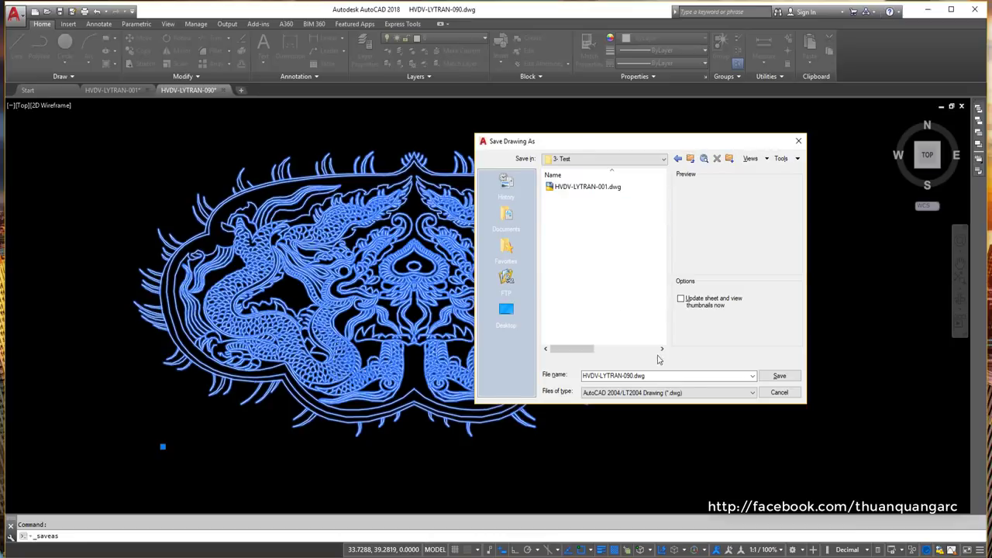
left_click(777, 376)
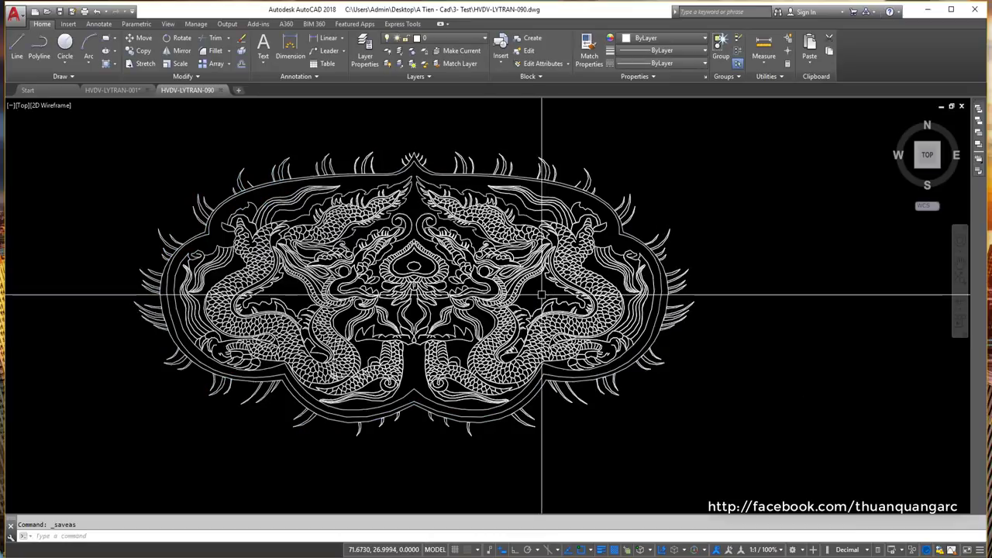
Zoom and pan to recenter the dragon emblem in the view.
scroll(472, 279, "down", 2)
scroll(480, 256, "down", 2)
middle_click_drag(387, 248, 454, 255)
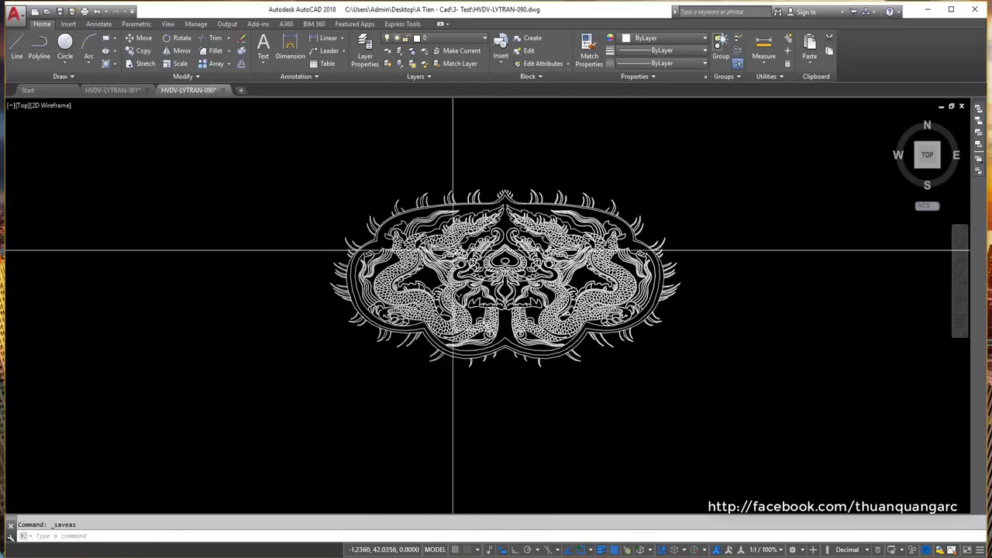
scroll(442, 250, "down", 2)
scroll(430, 249, "up", 2)
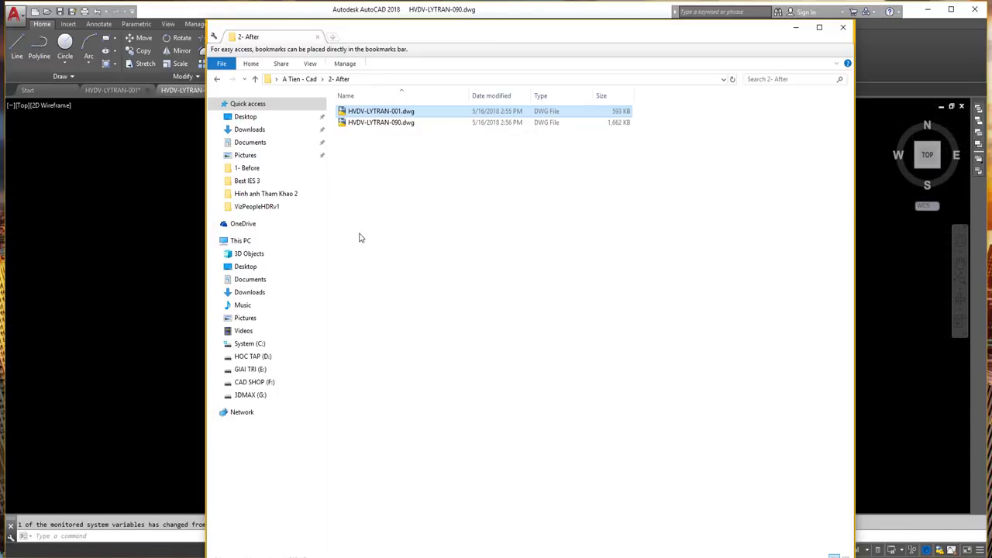
Check DWG sizes in 1- Before and 3- Test (001: 885 KB, 090: 2,674 KB), then close Explorer.
left_click(255, 79)
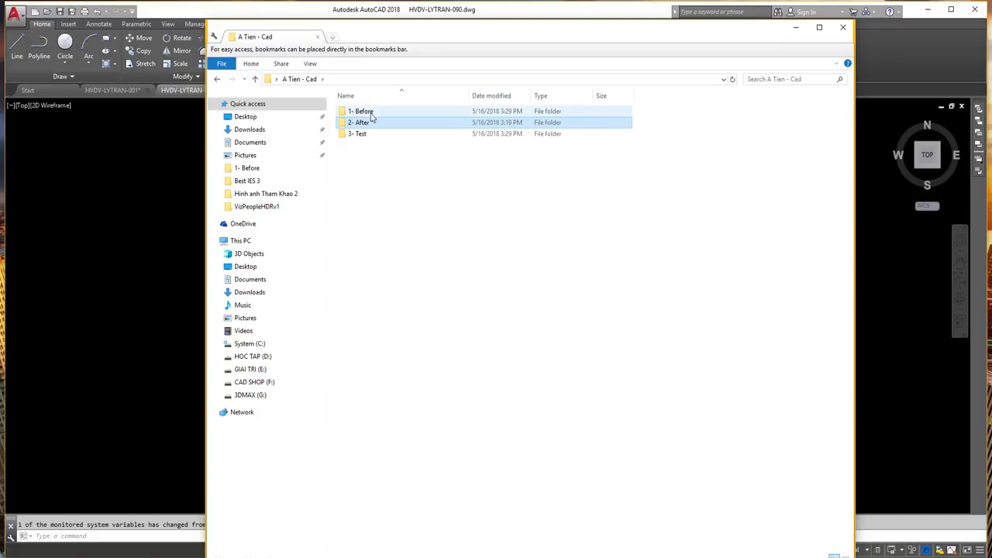
double_click(369, 113)
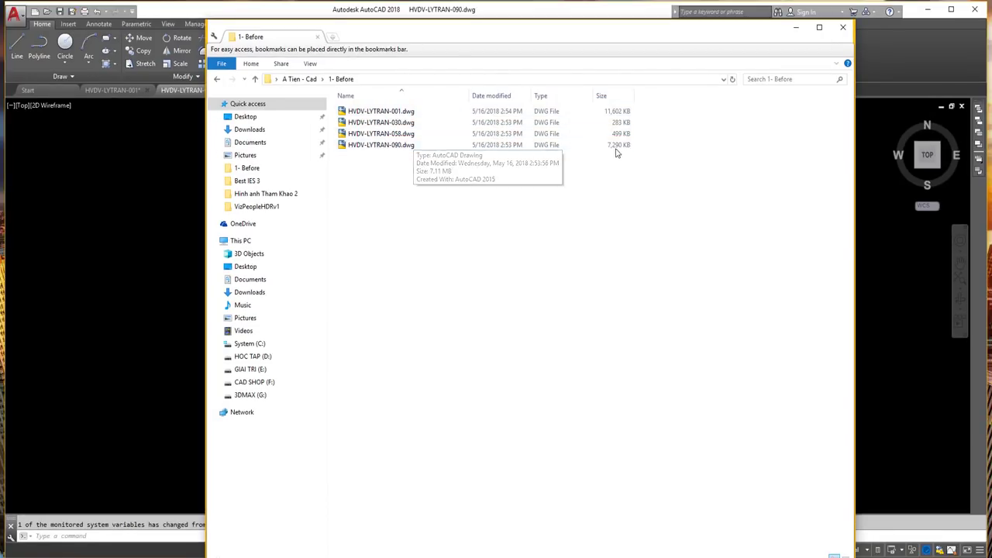
left_click(255, 79)
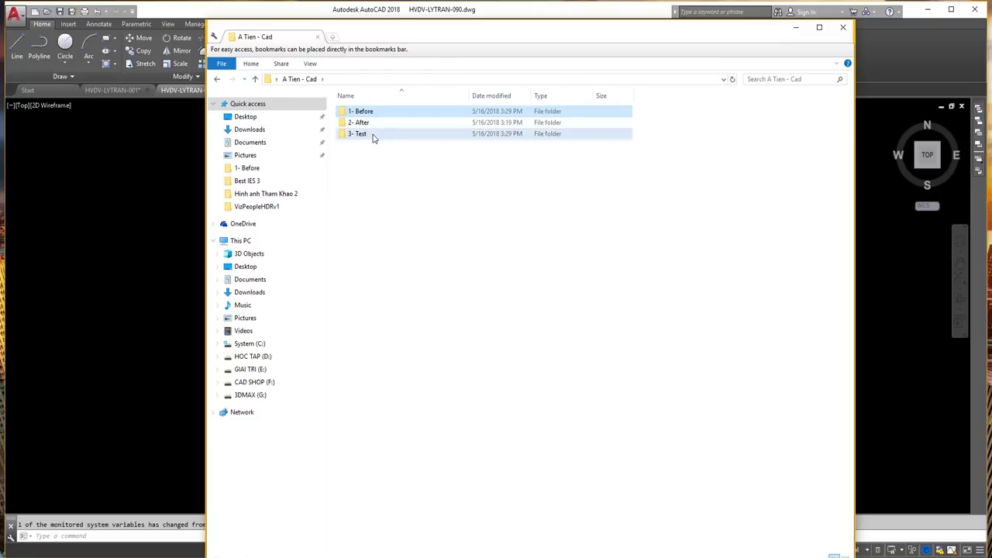
double_click(372, 133)
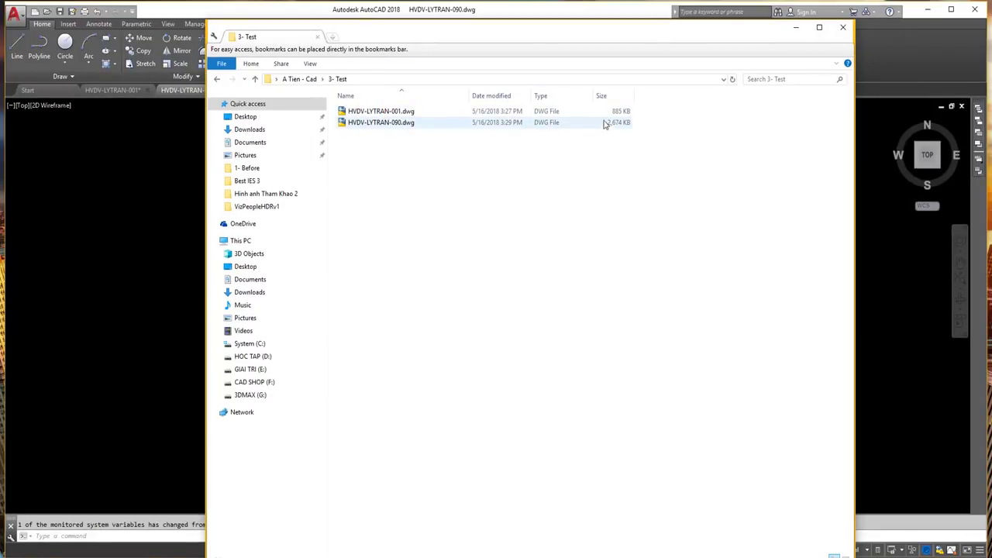
left_click(850, 31)
scroll(516, 217, "down", 5)
scroll(517, 222, "up", 5)
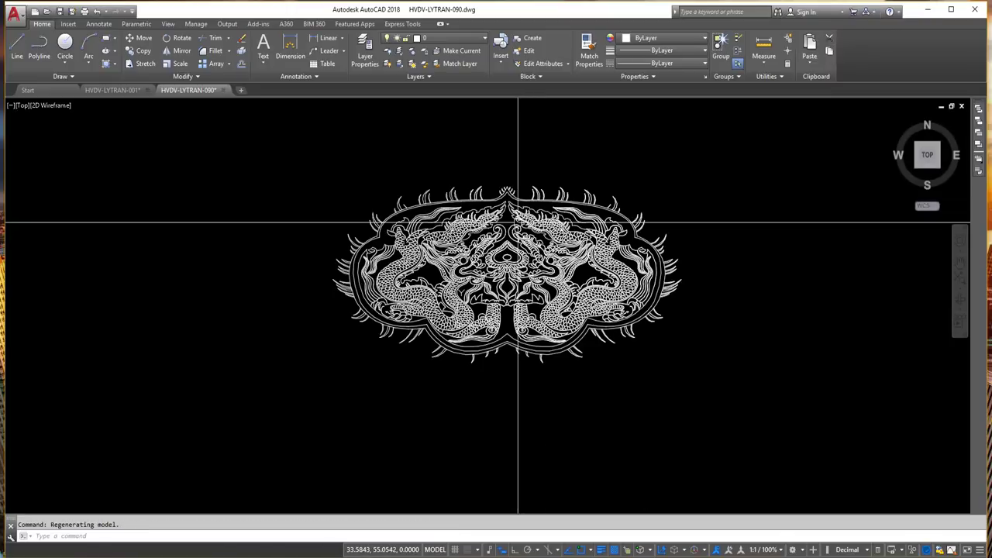
scroll(514, 221, "up", 2)
scroll(509, 186, "up", 2)
scroll(496, 227, "up", 1)
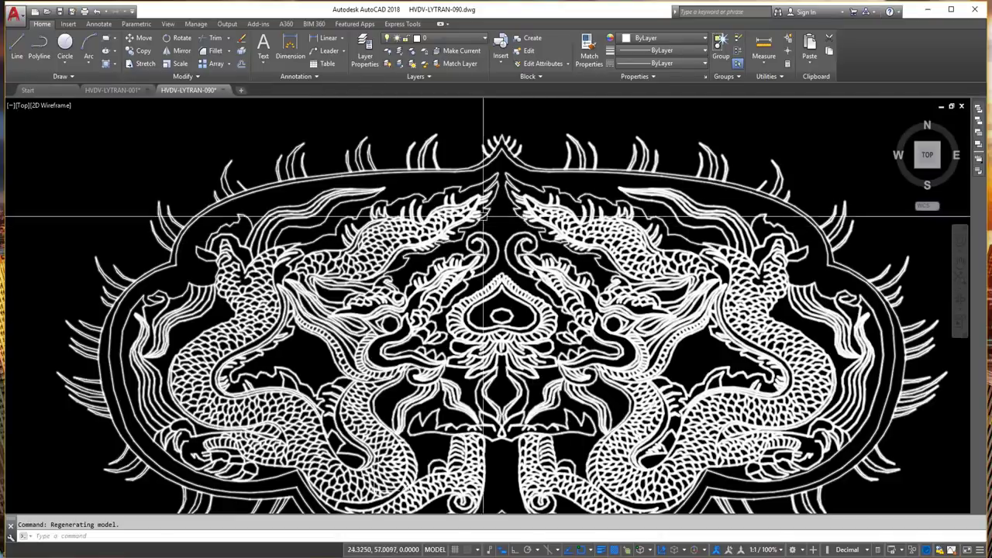
scroll(484, 215, "down", 2)
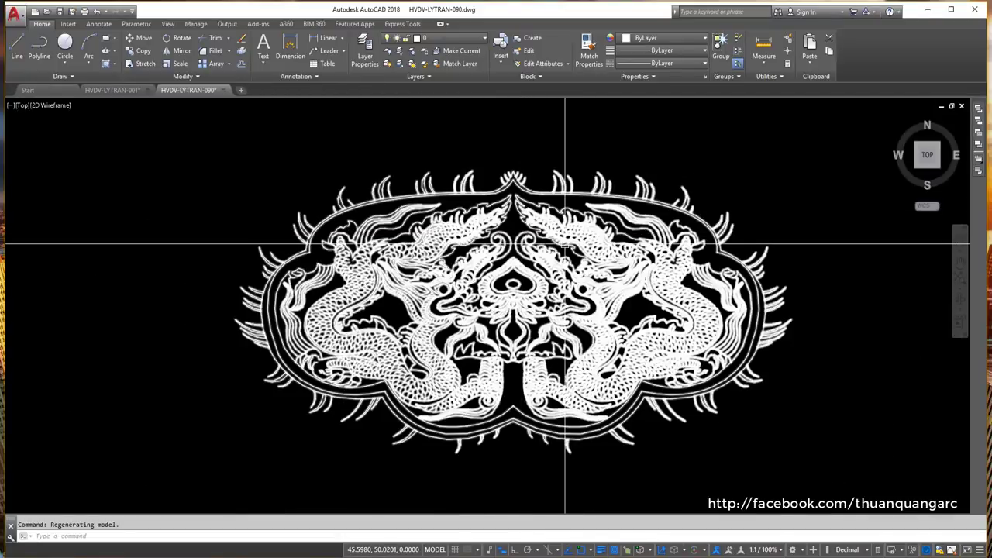
middle_click_drag(543, 262, 507, 267)
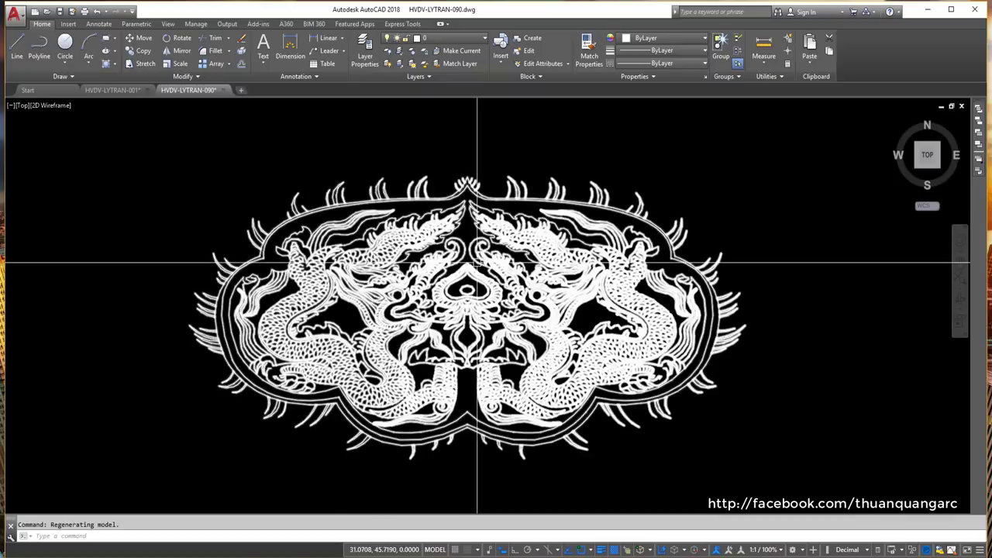